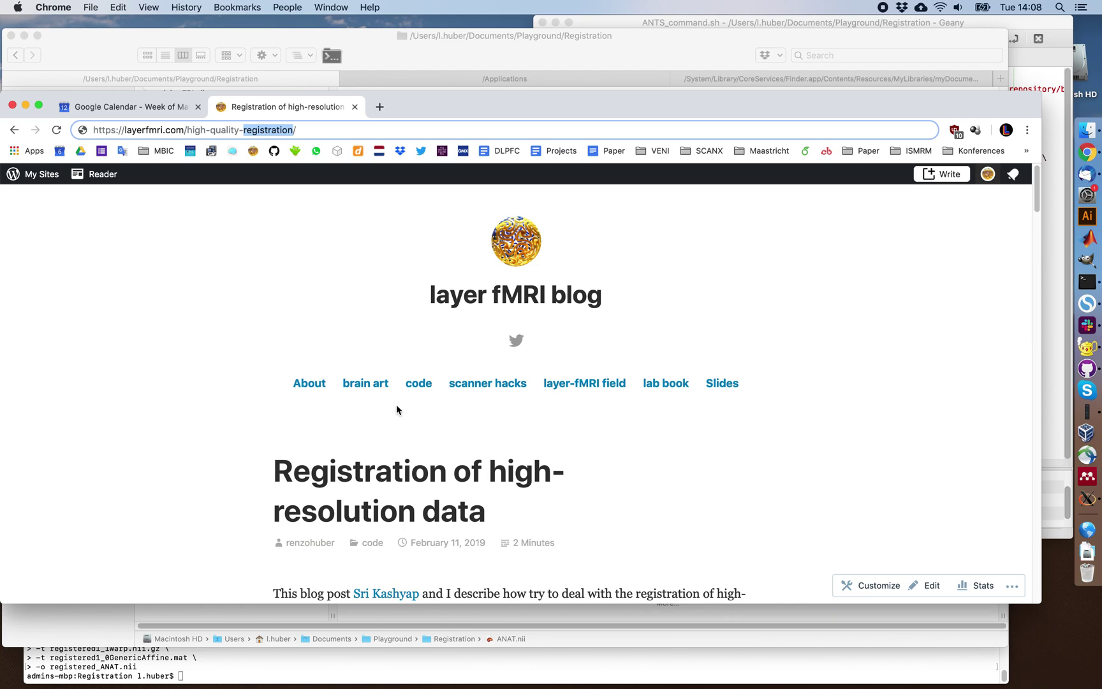
Leave the registration blog post in Chrome and bring the Registration folder window forward.
drag(143, 130, 331, 134)
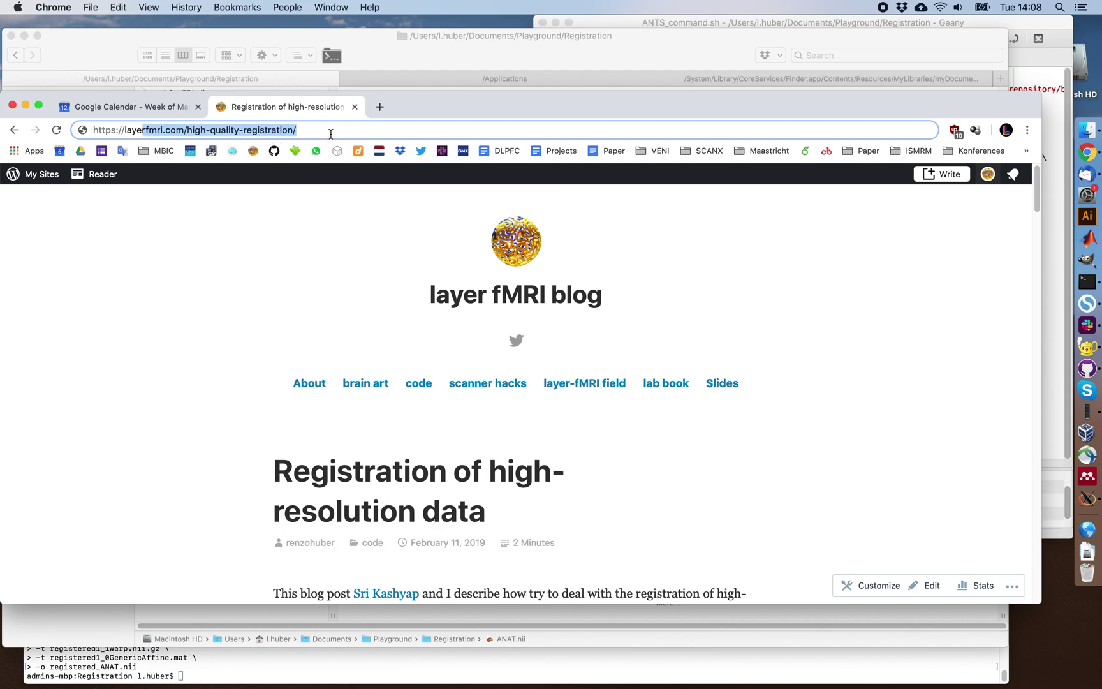
click(381, 50)
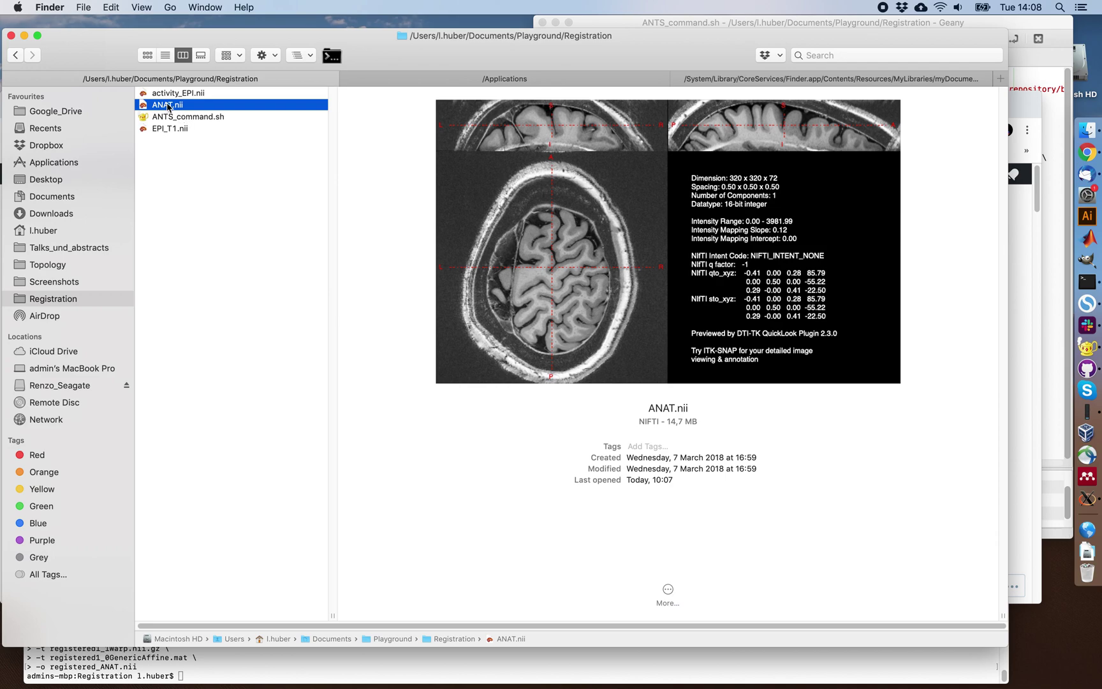
Preview EPI_T1.nii, activity_EPI.nii and ANAT.nii in the Registration folder.
ctrl+scroll(731, 190, up, 2)
ctrl+scroll(492, 351, up, 2)
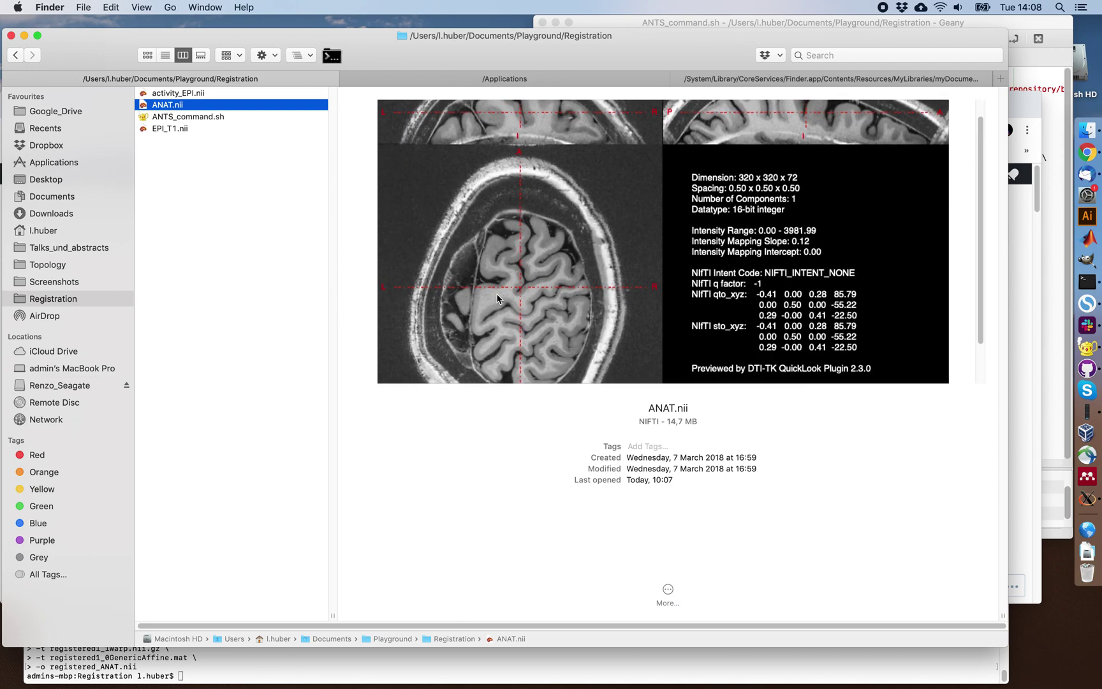
click(186, 131)
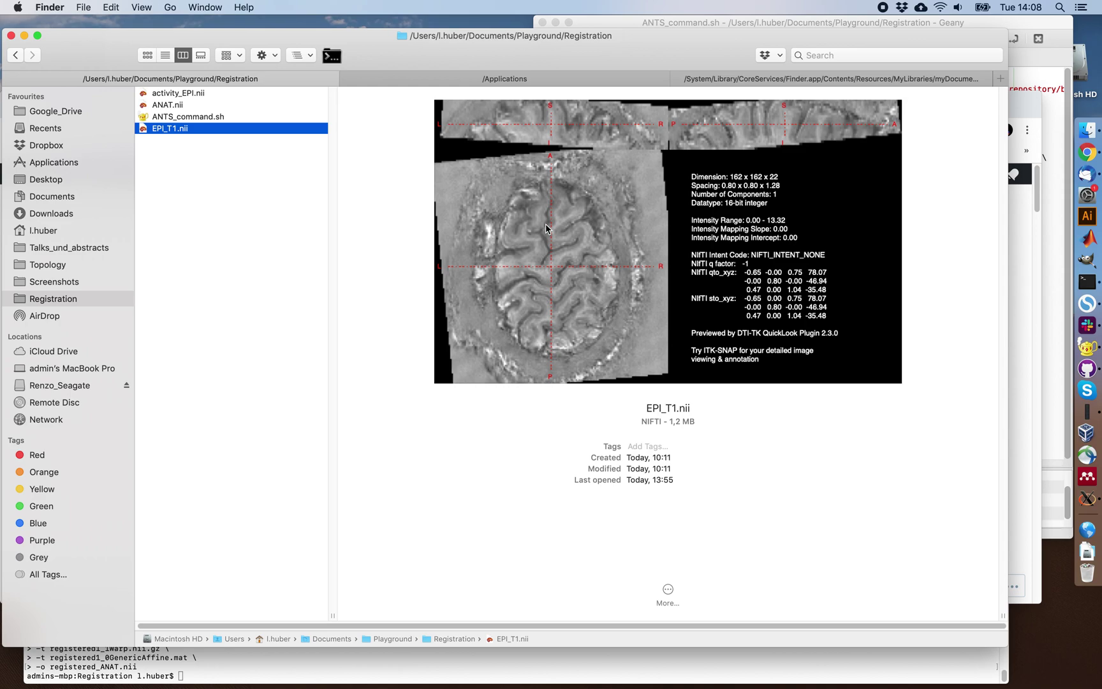
click(196, 94)
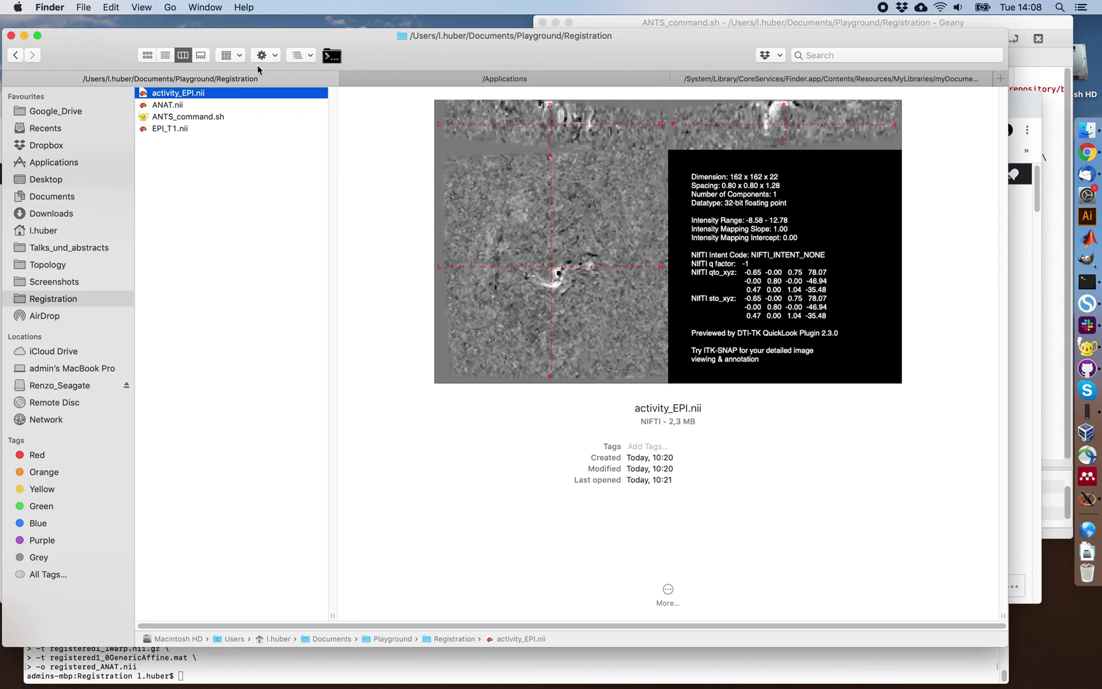
click(210, 106)
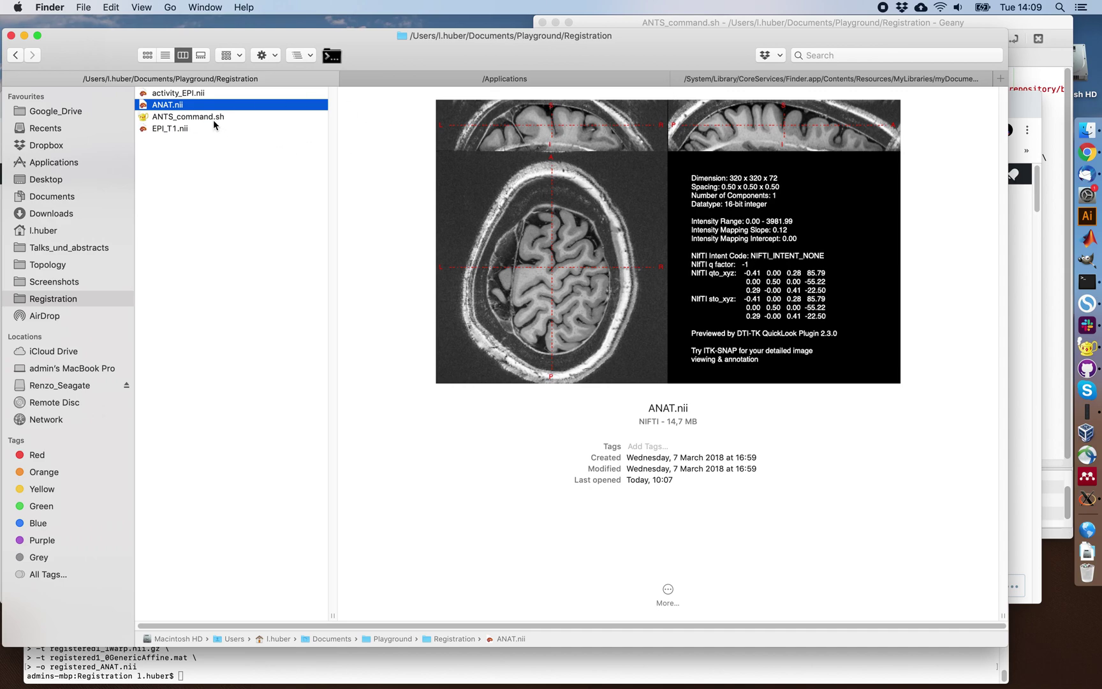
Open EPI_T1.nii with ITK-SNAP.app from its Open With menu.
click(181, 128)
right_click(181, 128)
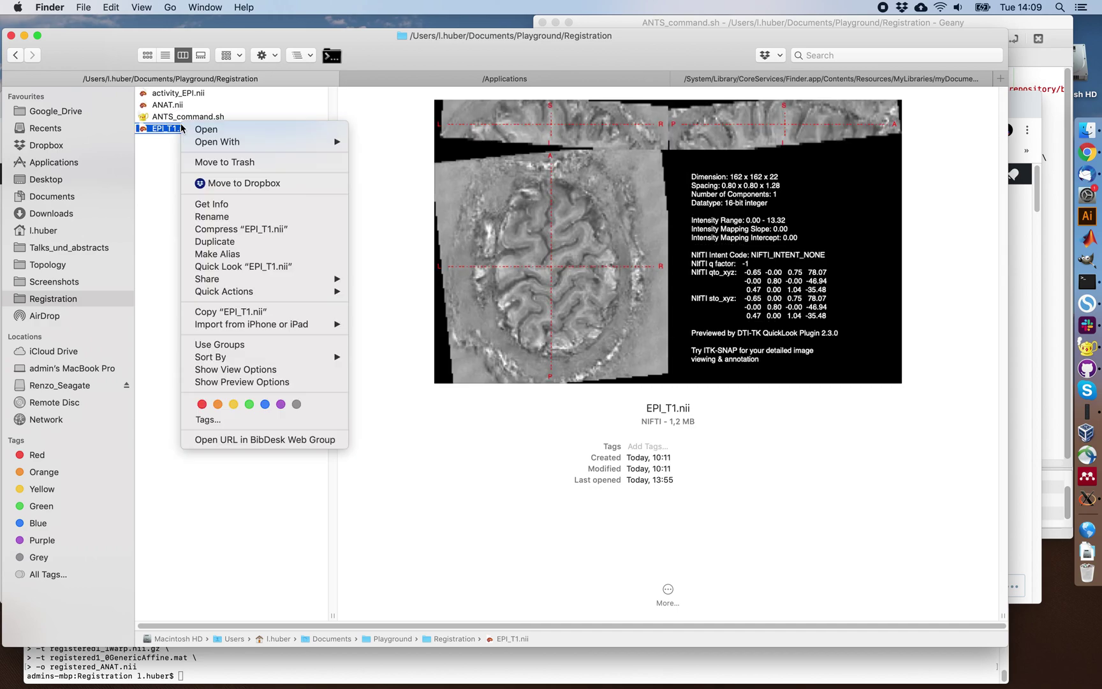
mouse_move(224, 145)
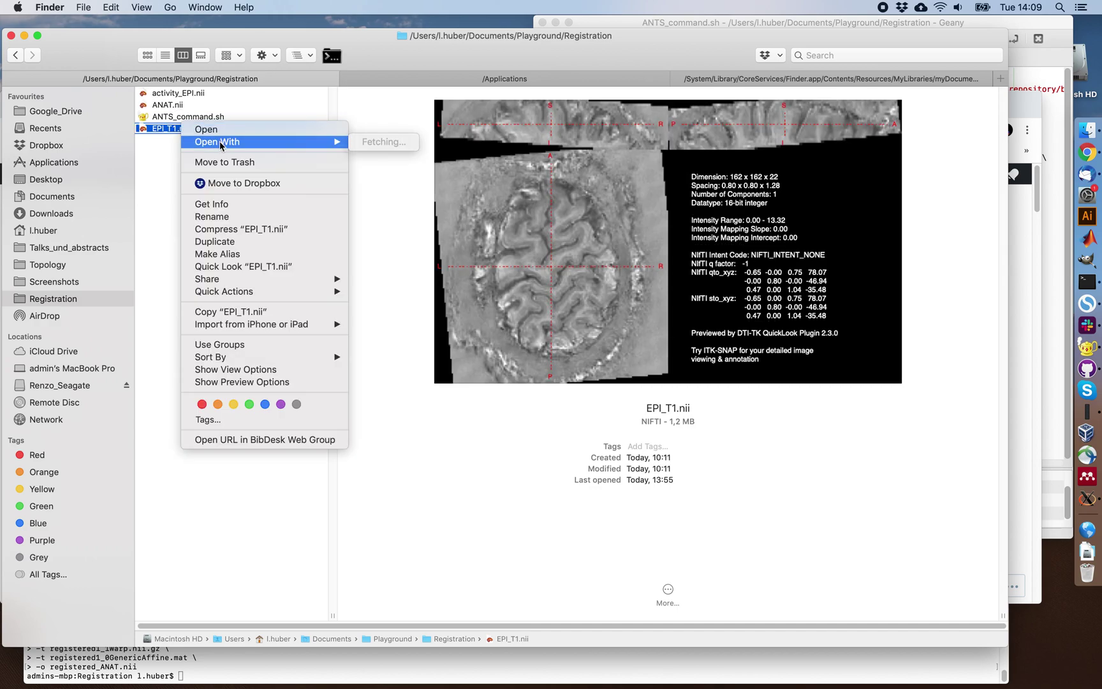
click(283, 143)
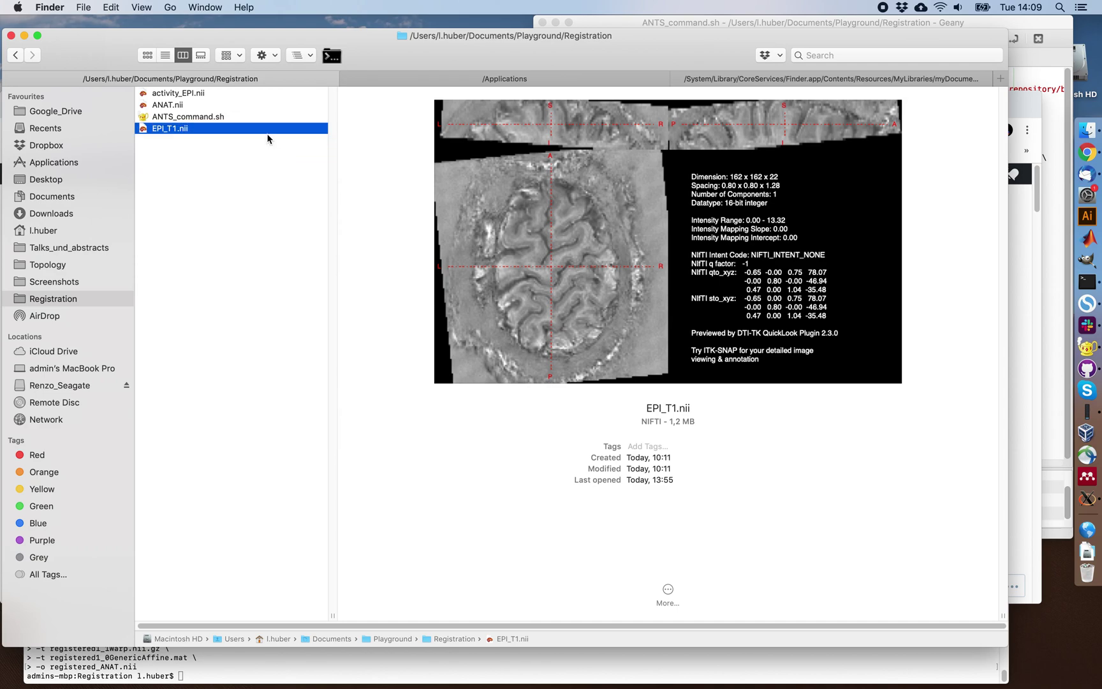
click(268, 131)
right_click(268, 131)
mouse_move(295, 147)
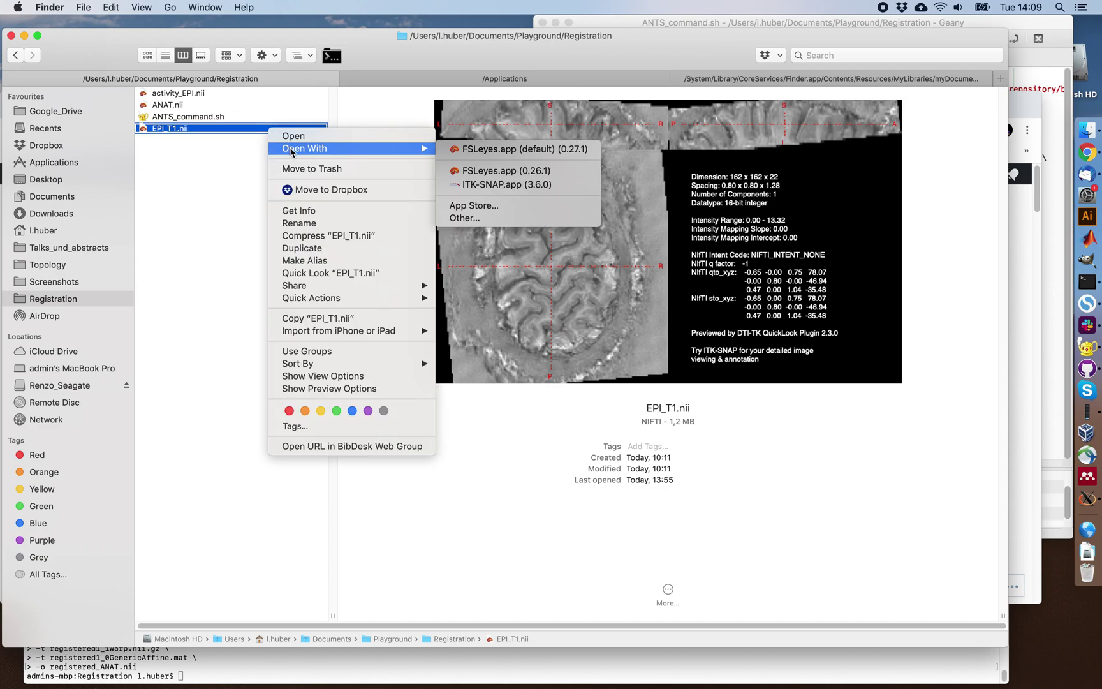
click(514, 186)
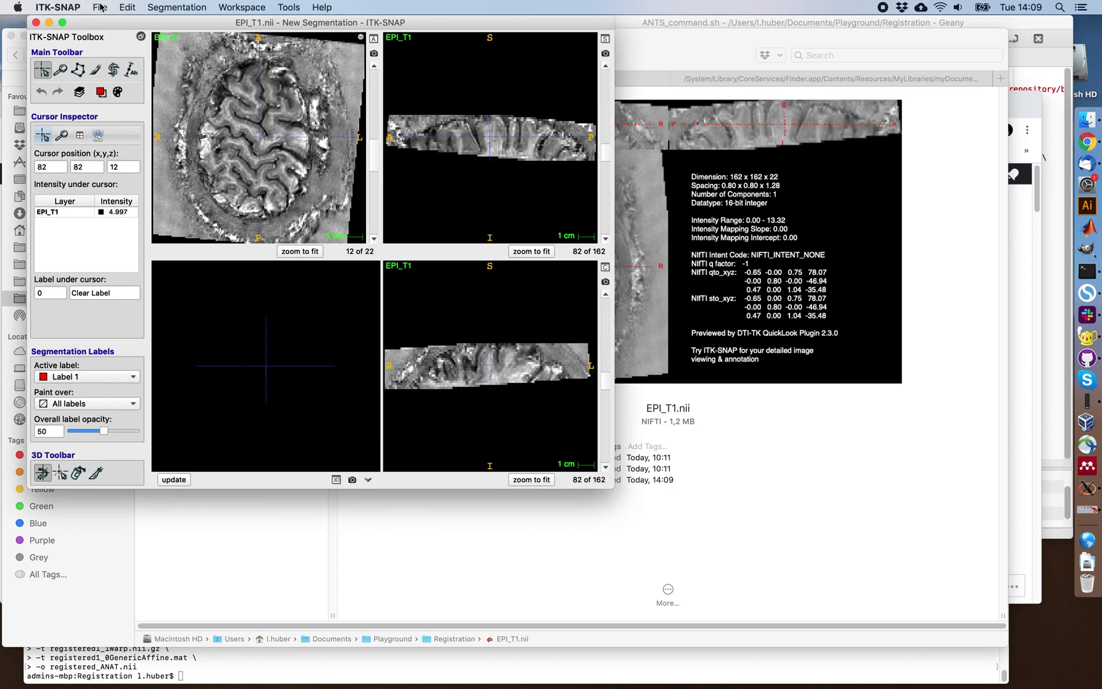
Add ANAT.nii from the Registration folder as a second, semi-transparent overlay layer.
click(102, 8)
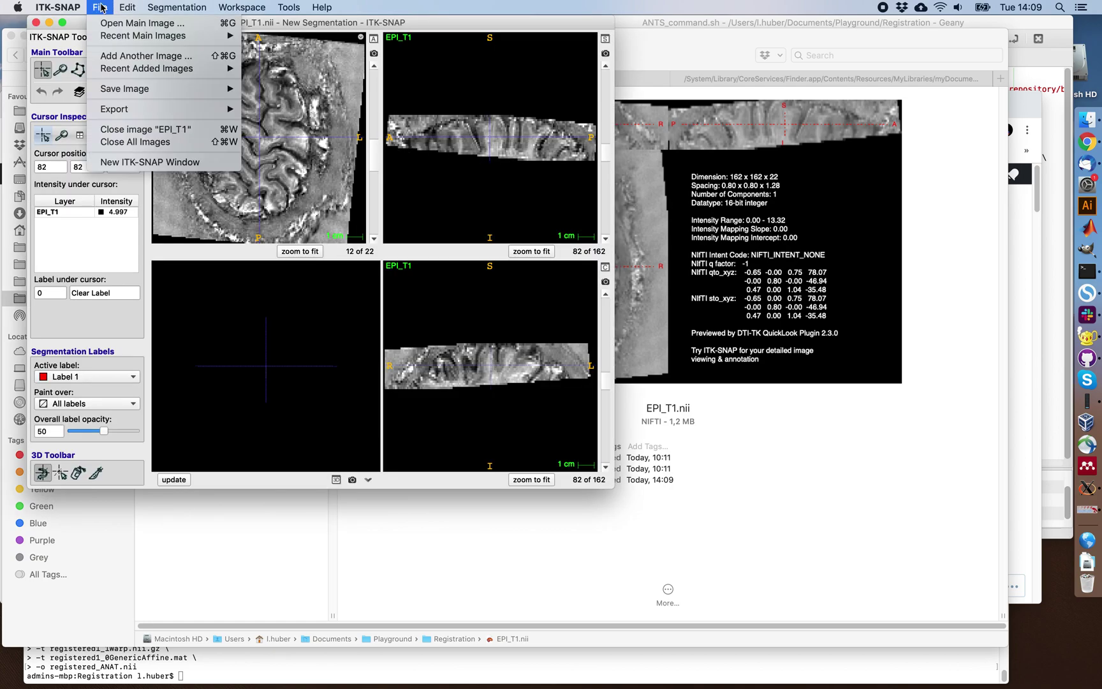
mouse_move(149, 76)
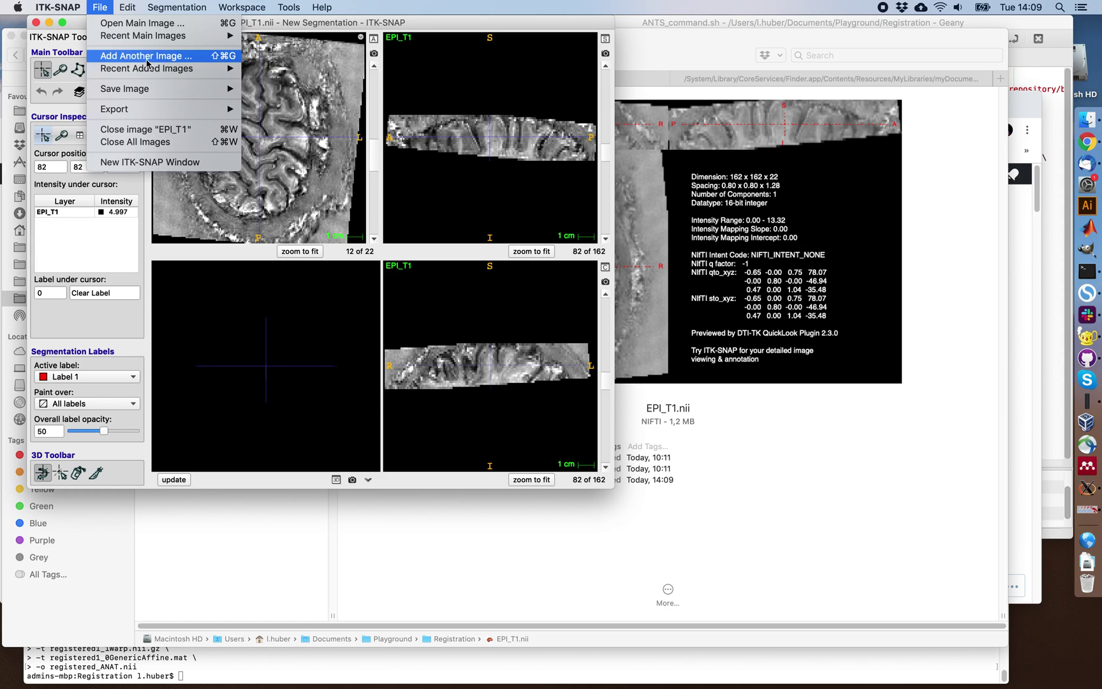
click(149, 56)
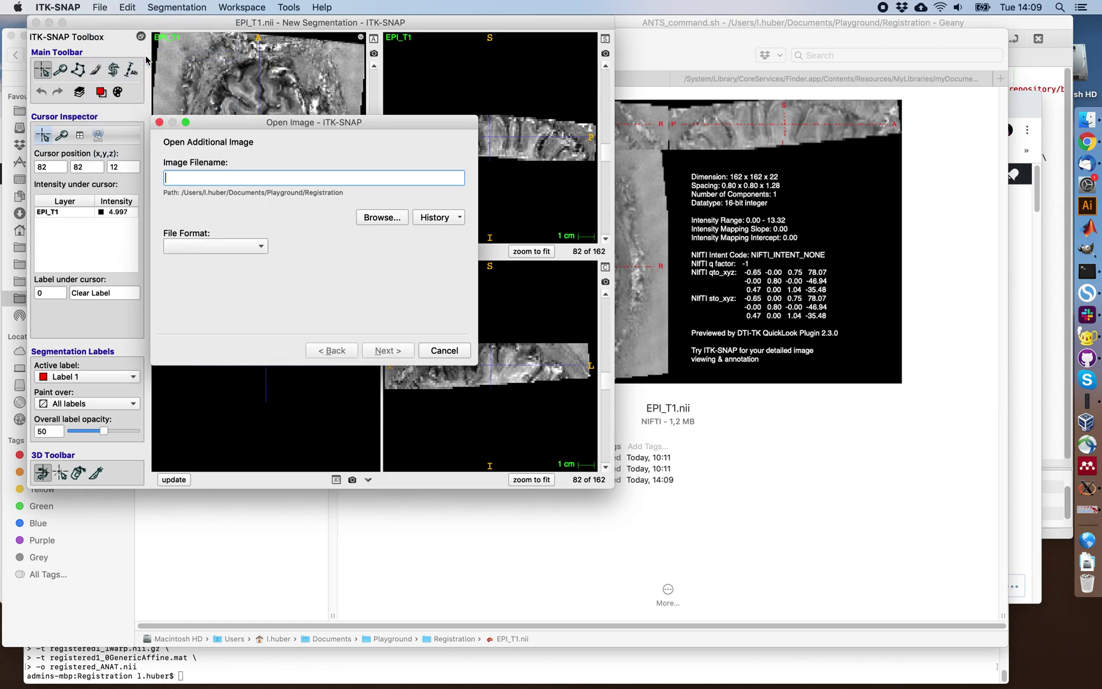
click(386, 219)
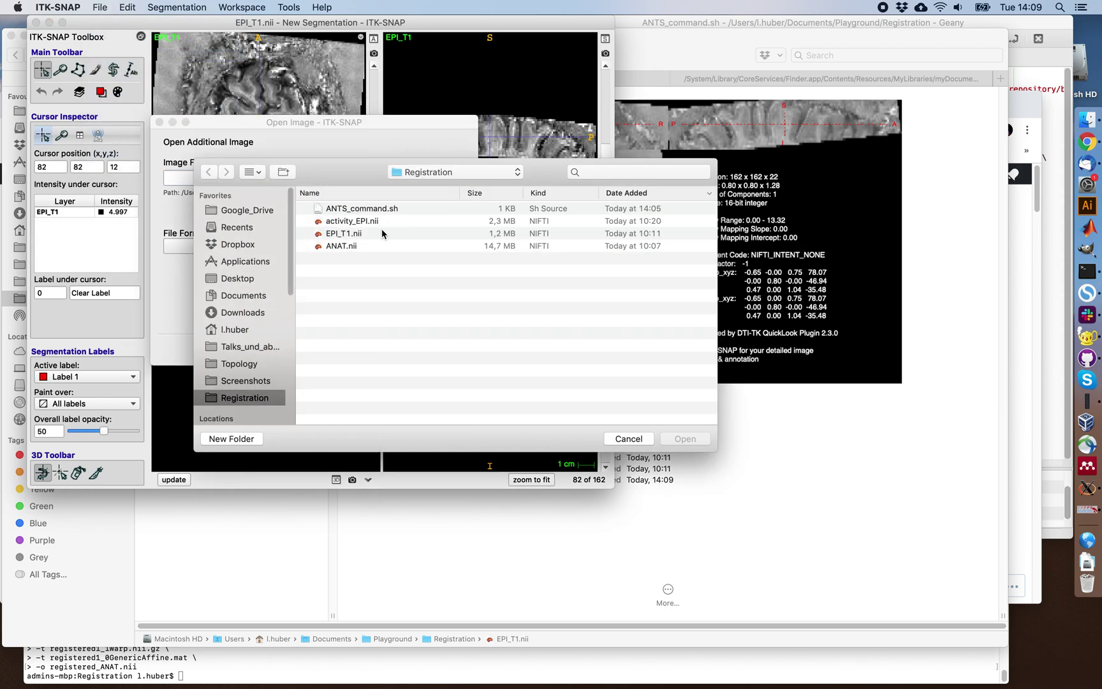
click(350, 246)
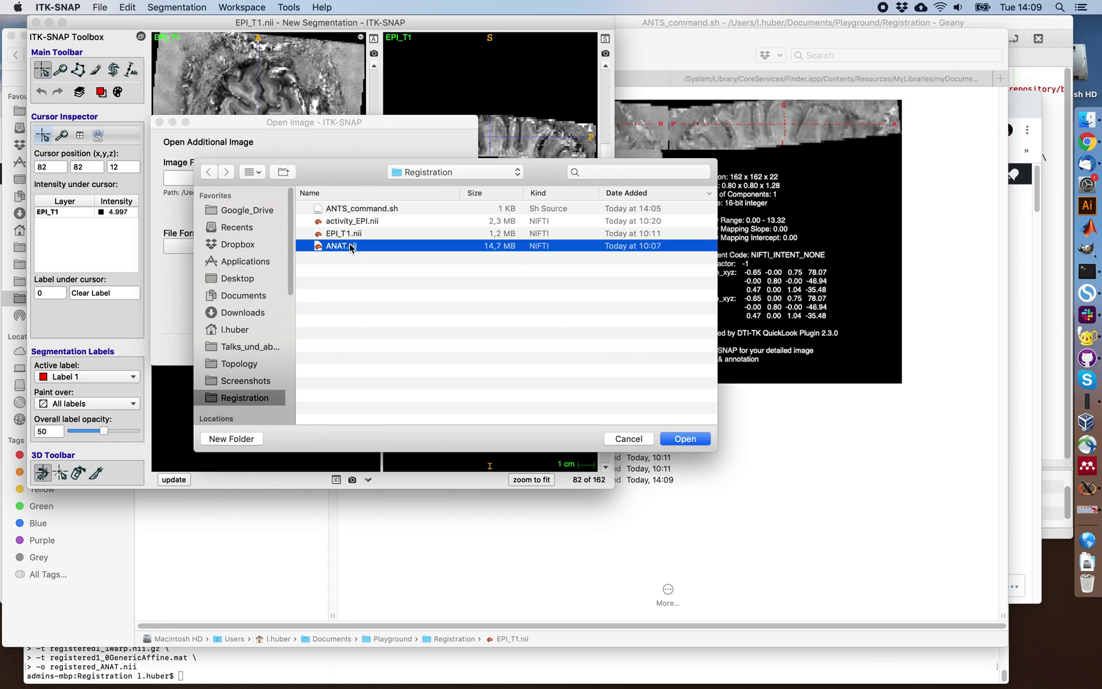
click(699, 439)
click(407, 351)
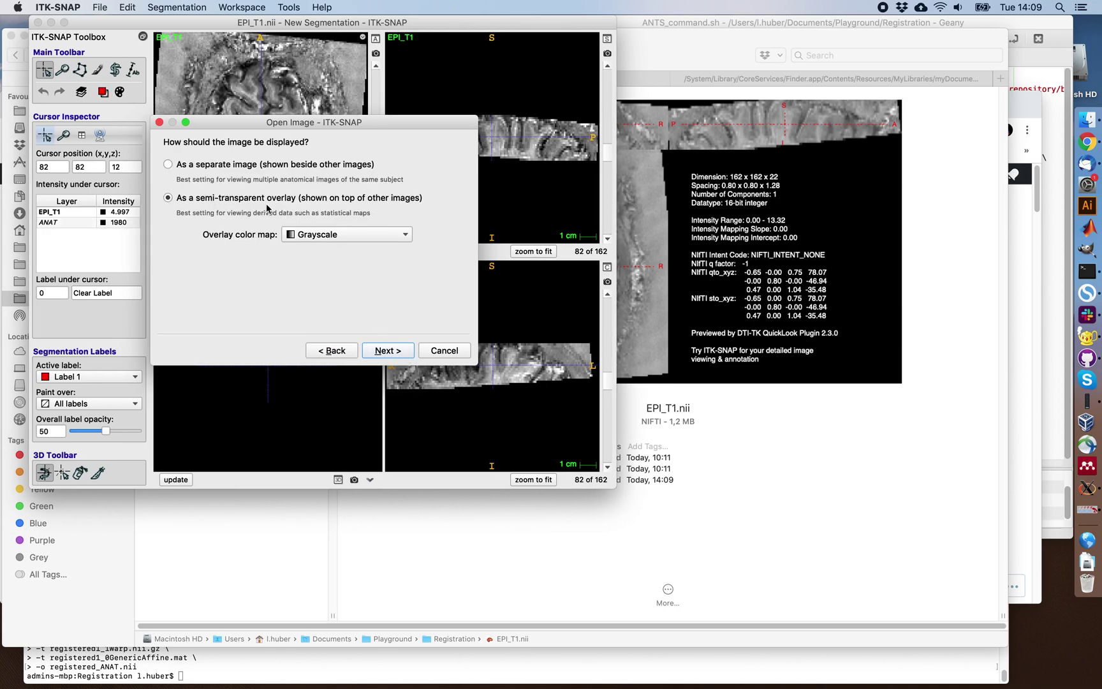
click(388, 351)
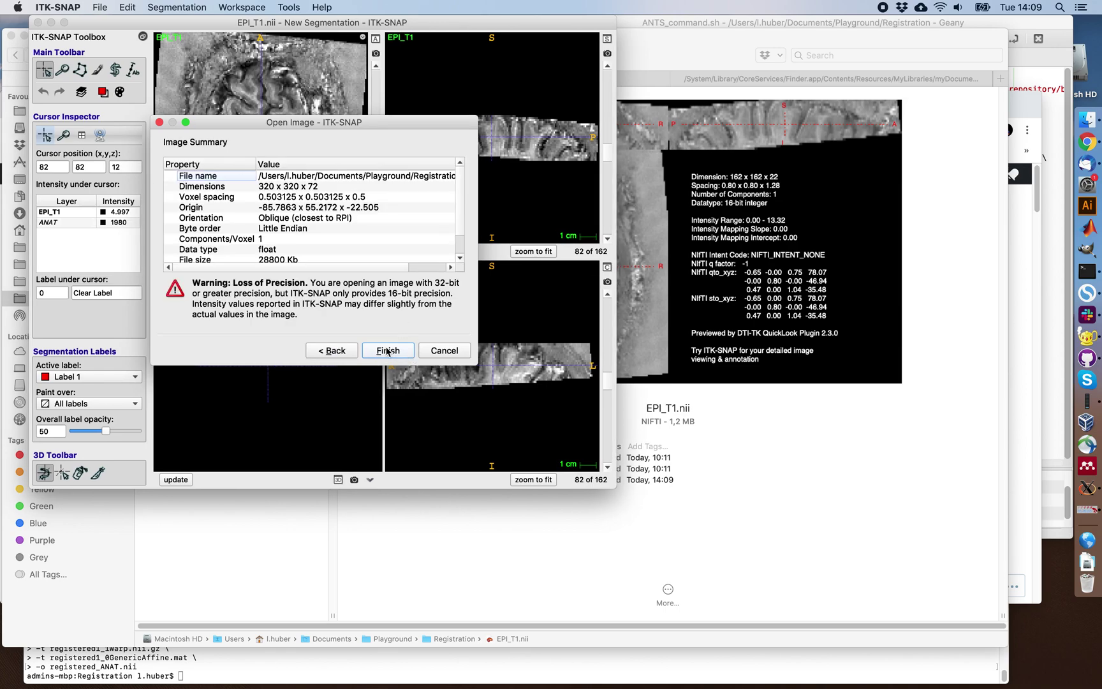
click(386, 351)
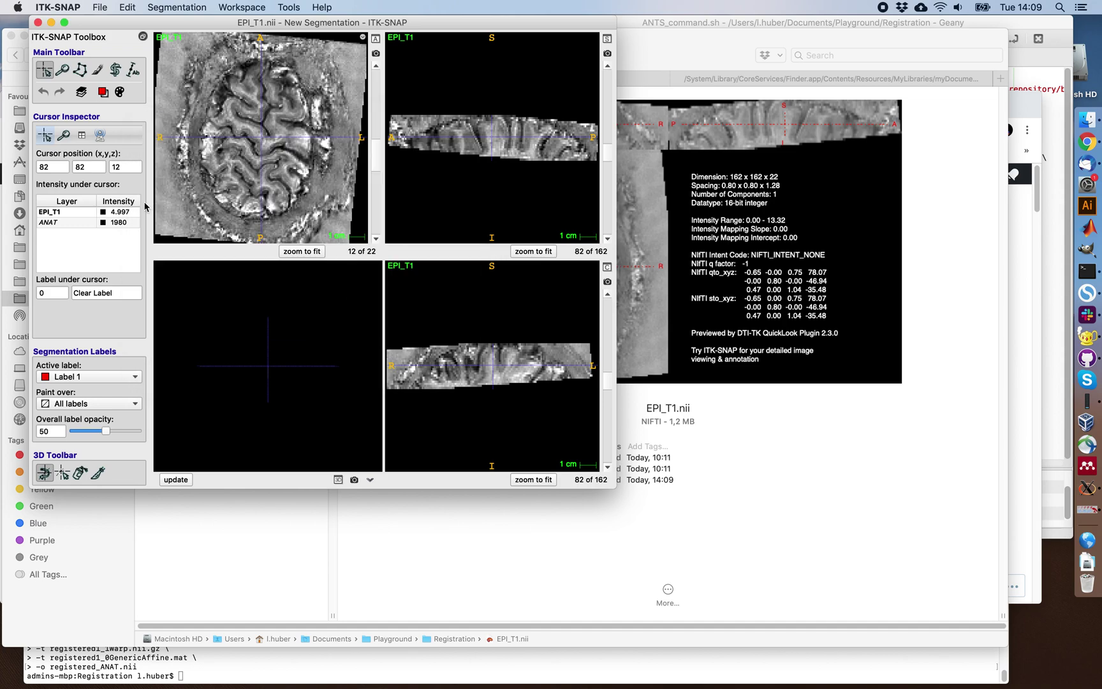
Raise the ANAT layer opacity to maximum and toggle layers to compare with EPI.
right_click(117, 223)
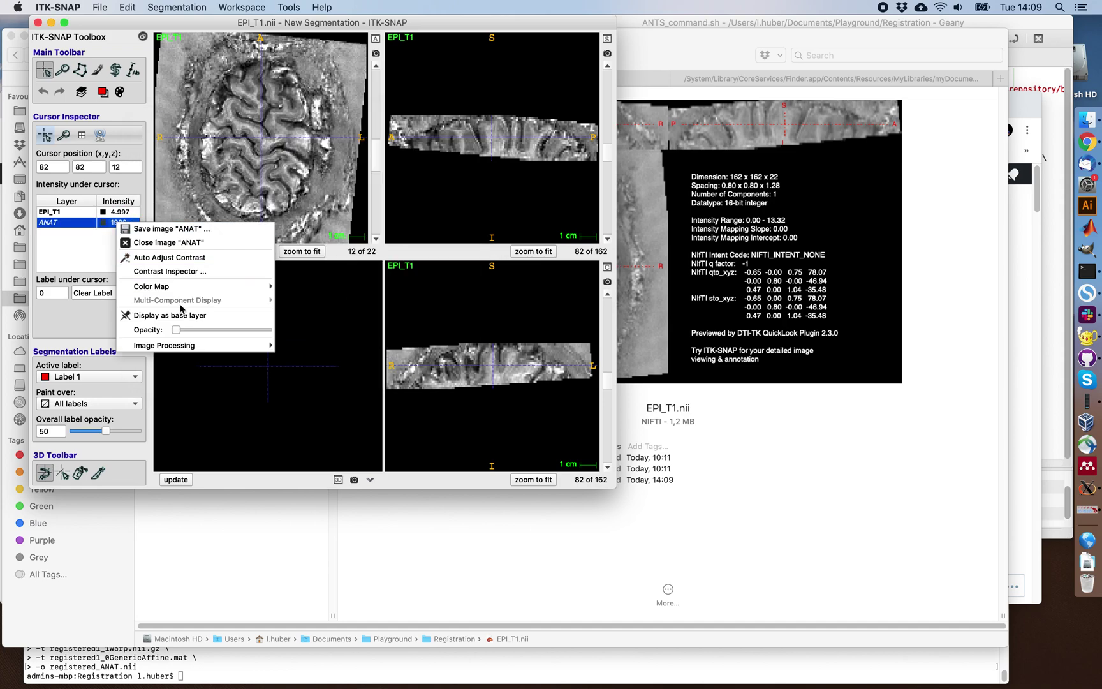
drag(178, 332, 268, 329)
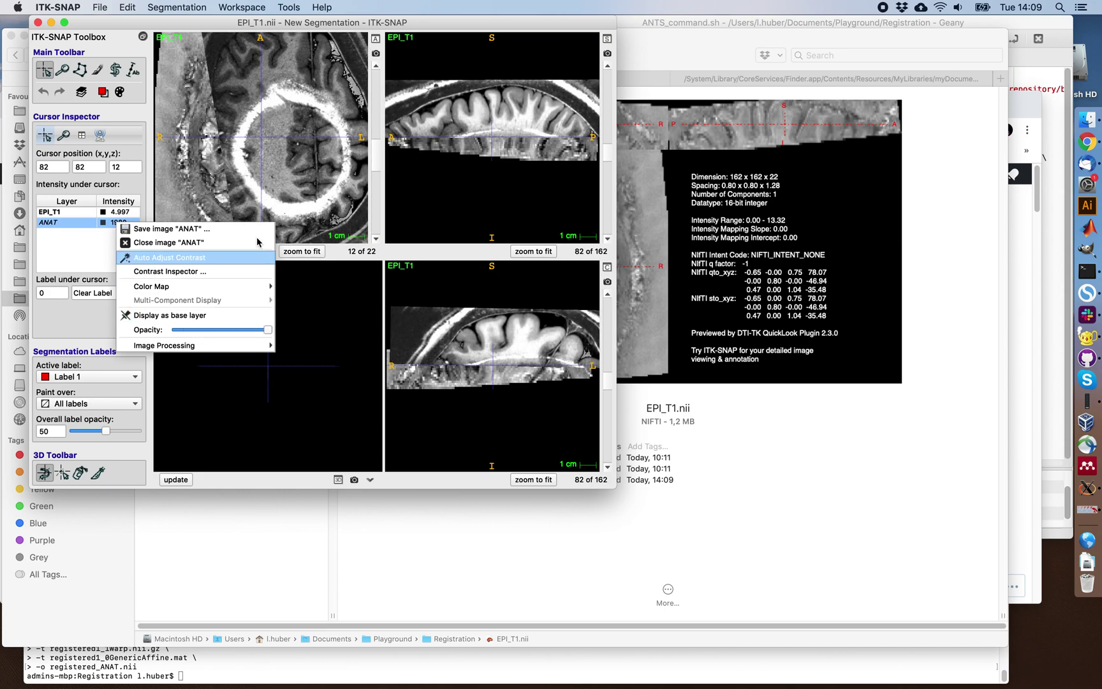
click(257, 185)
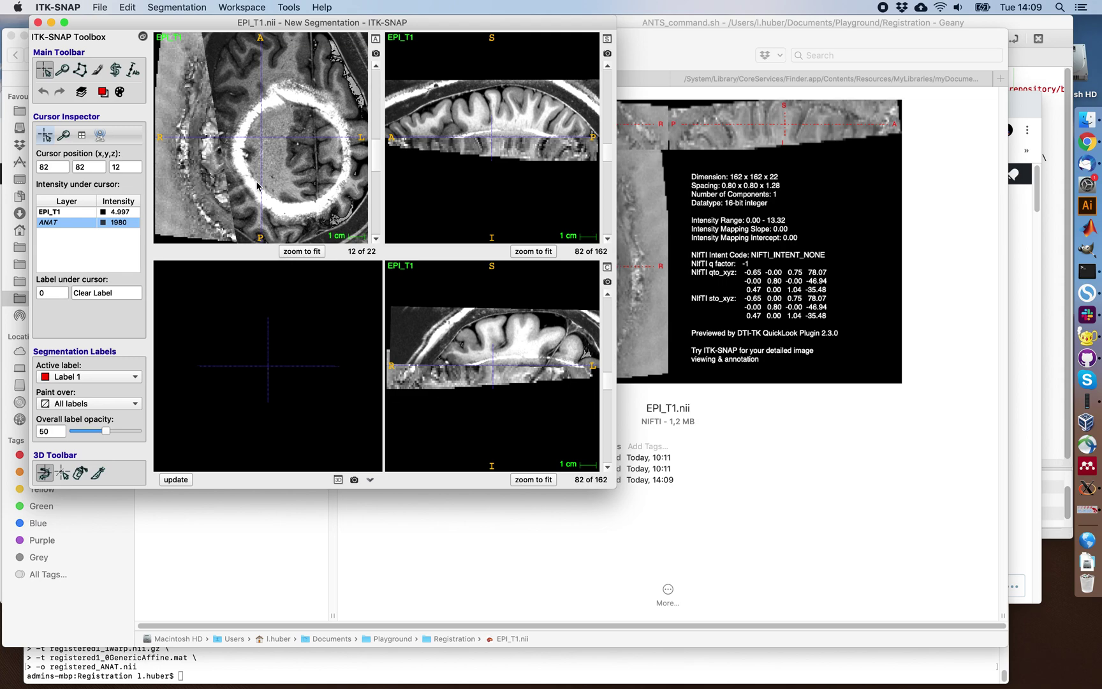
key(w)
key(w)
key(w)
key(w)
key(w)
key(w)
key(w)
key(w)
key(w)
key(w)
key(w)
key(w)
key(w)
key(w)
Open Registration, try automatic registration, then reset ANAT to identity in Manual mode.
click(285, 9)
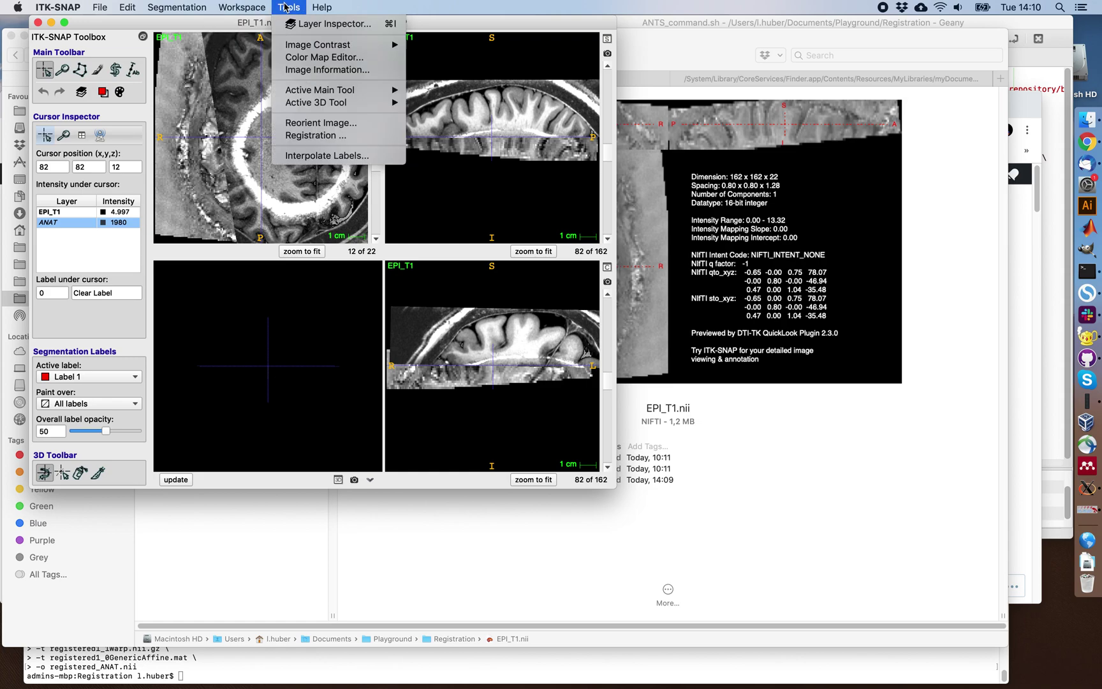
click(316, 136)
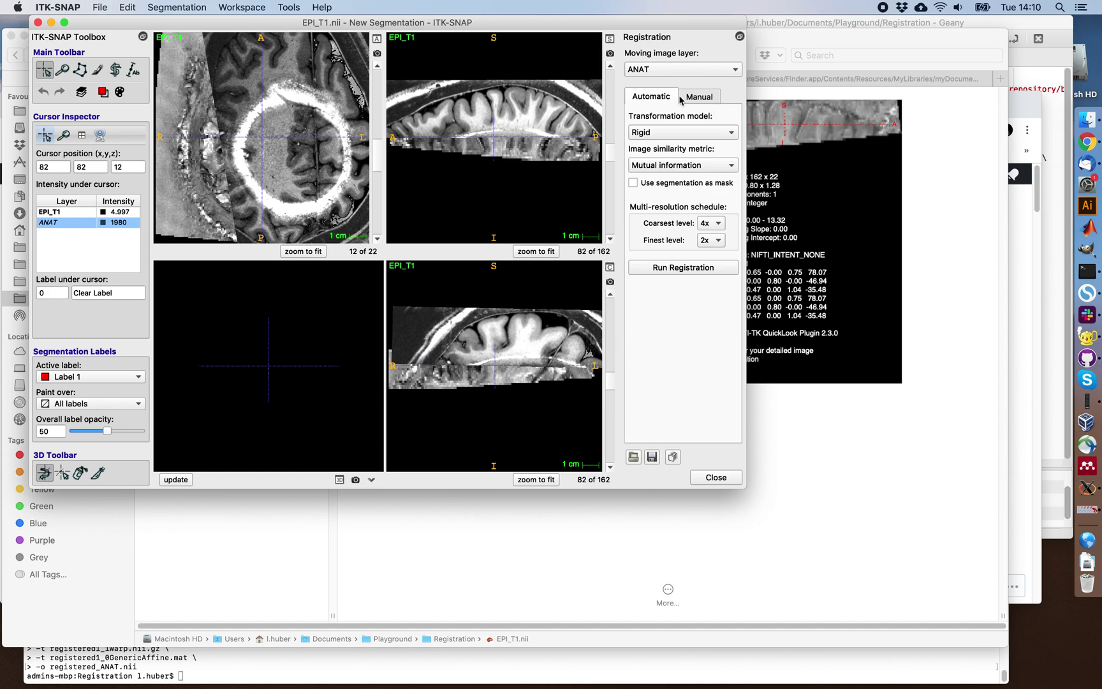
click(677, 271)
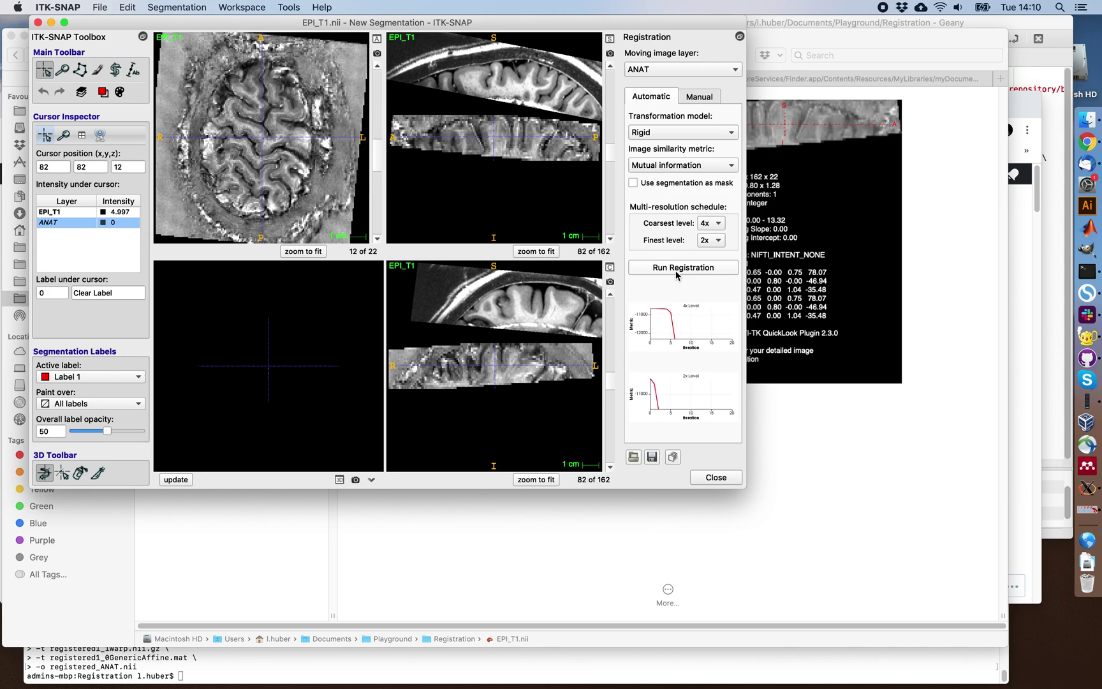
click(698, 96)
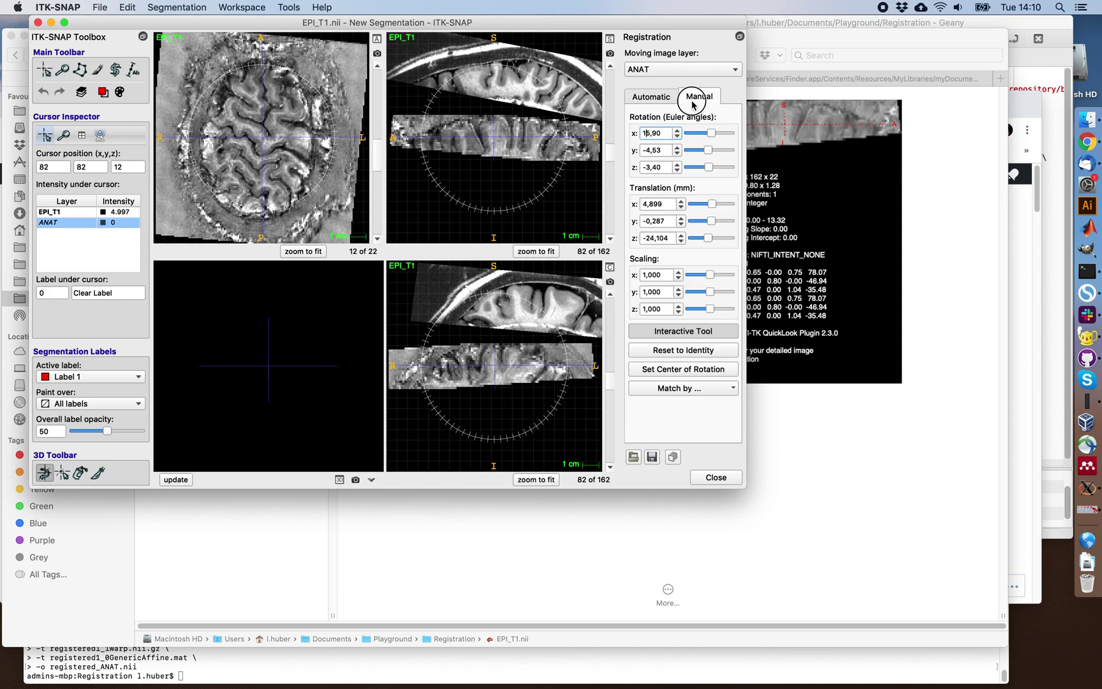
click(686, 352)
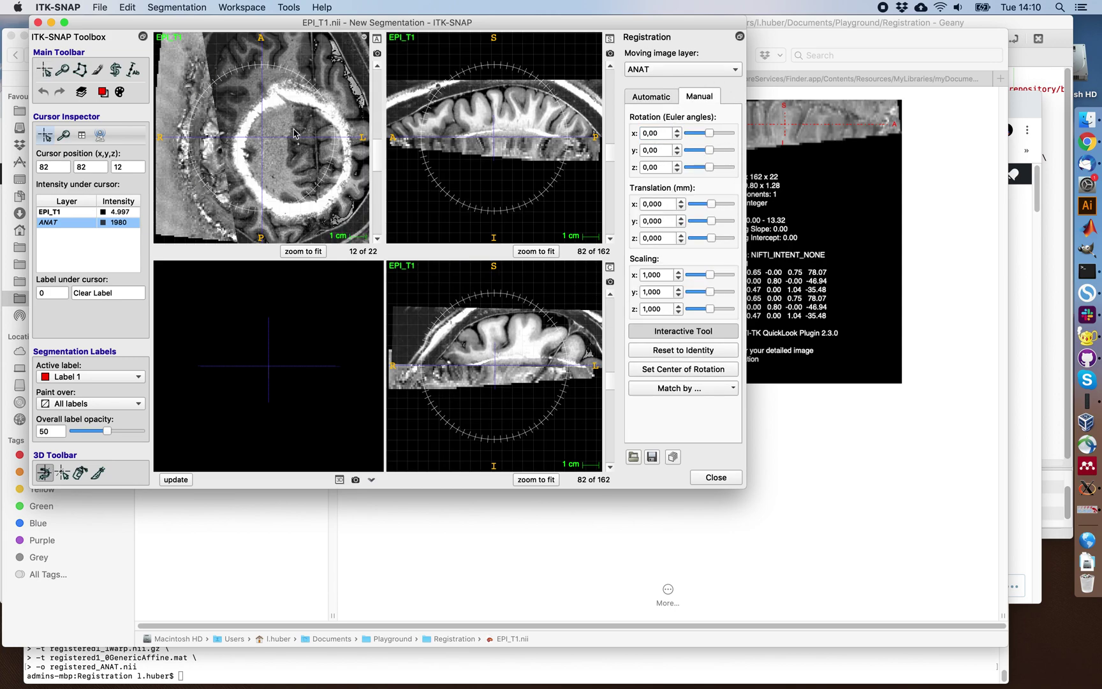
Drag and rotate ANAT onto EPI_T1, reaching rotation 1.94/0.04/-2.70, translation 1.313/-2.386/22.349.
drag(499, 111, 492, 141)
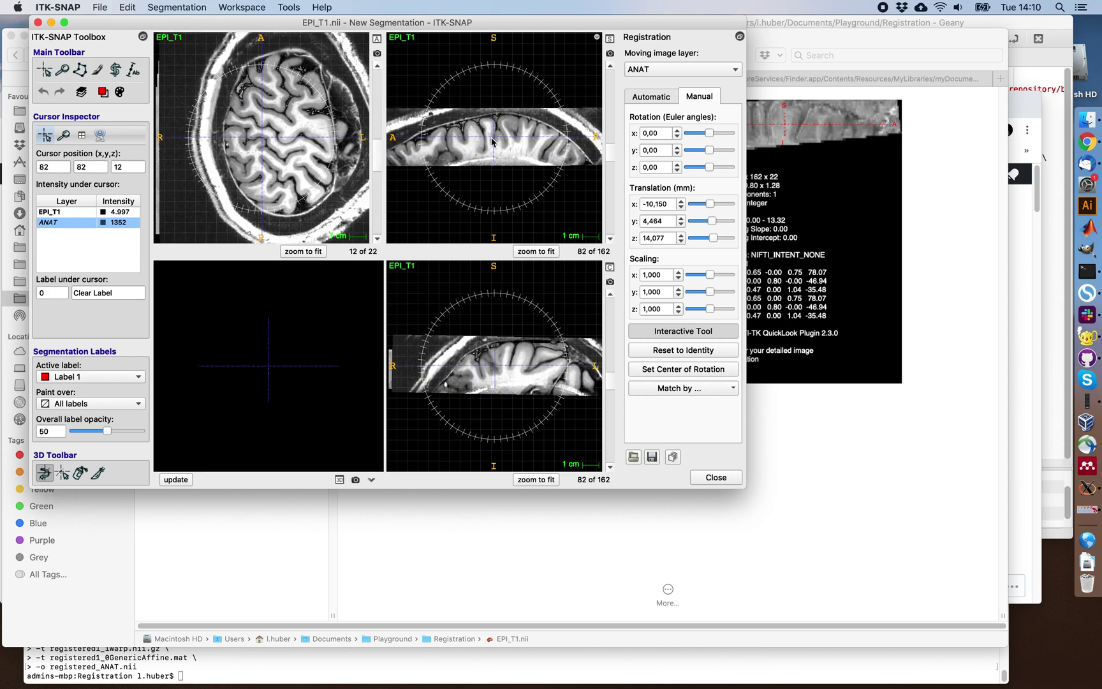
key(w)
key(w)
key(w)
key(w)
key(w)
key(w)
key(w)
key(w)
mouse_move(319, 146)
mouse_down()
mouse_move(278, 154)
mouse_move(330, 135)
mouse_up()
key(w)
key(w)
key(w)
key(w)
key(w)
key(w)
key(w)
key(w)
key(w)
key(w)
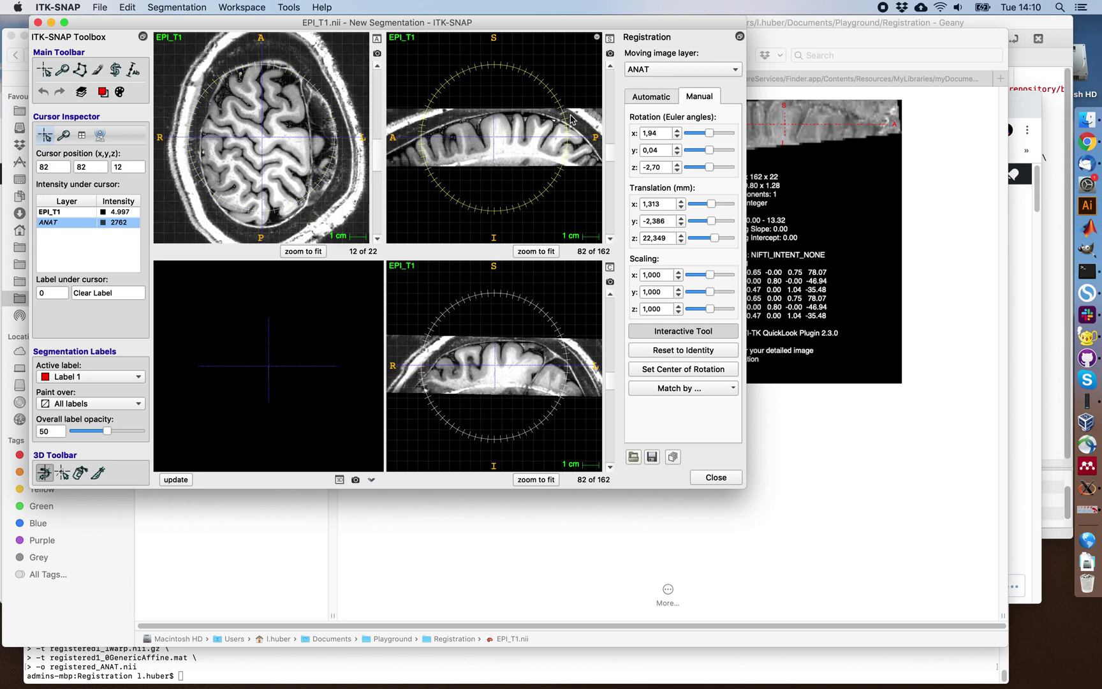
drag(563, 116, 565, 118)
key(w)
key(w)
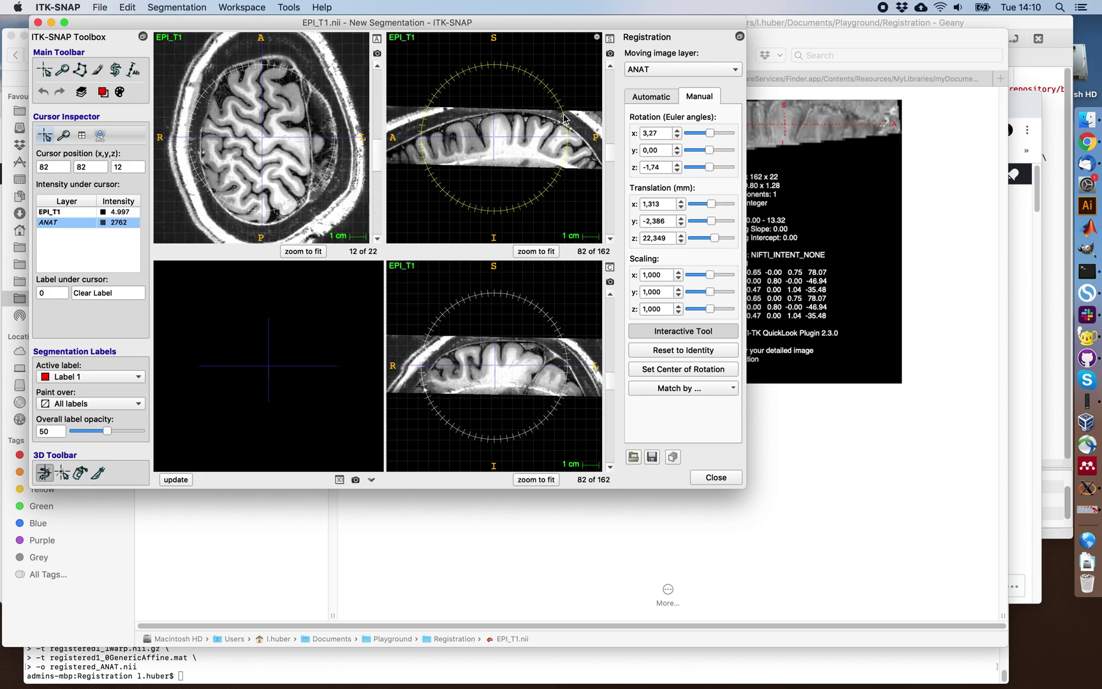
key(w)
key(w)
key(w)
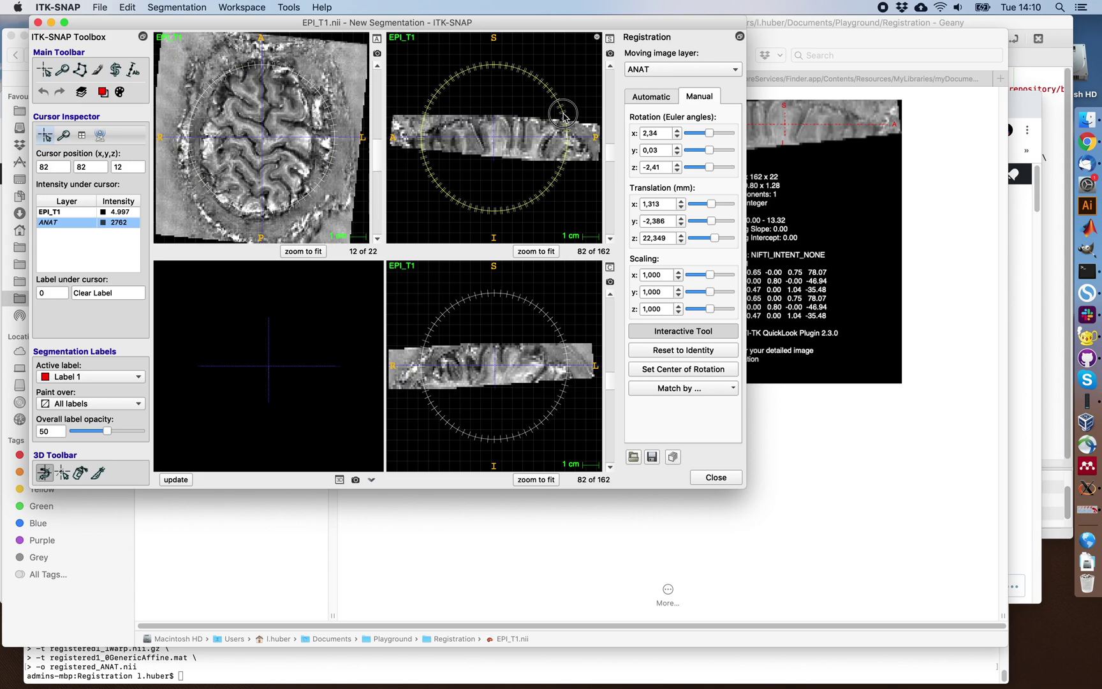
key(ctrl+z)
key(w)
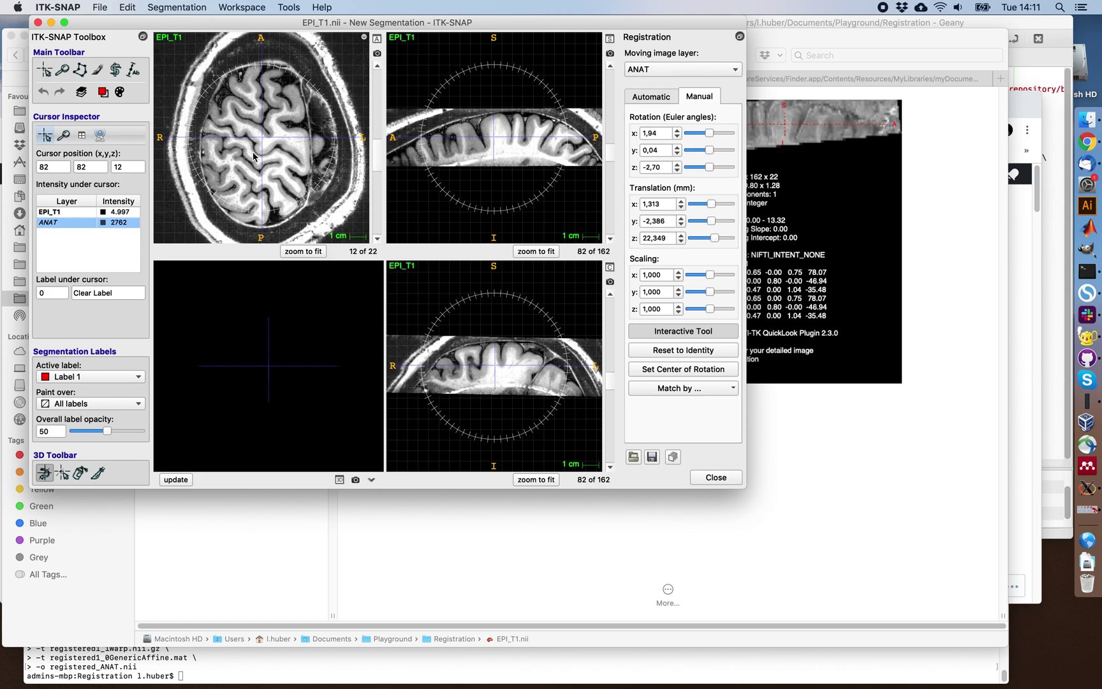
key(x)
key(x)
key(x)
key(x)
key(x)
key(x)
Save the manual transform as initial_matrix.txt and show the Rigid, Mutual information automatic settings.
click(653, 457)
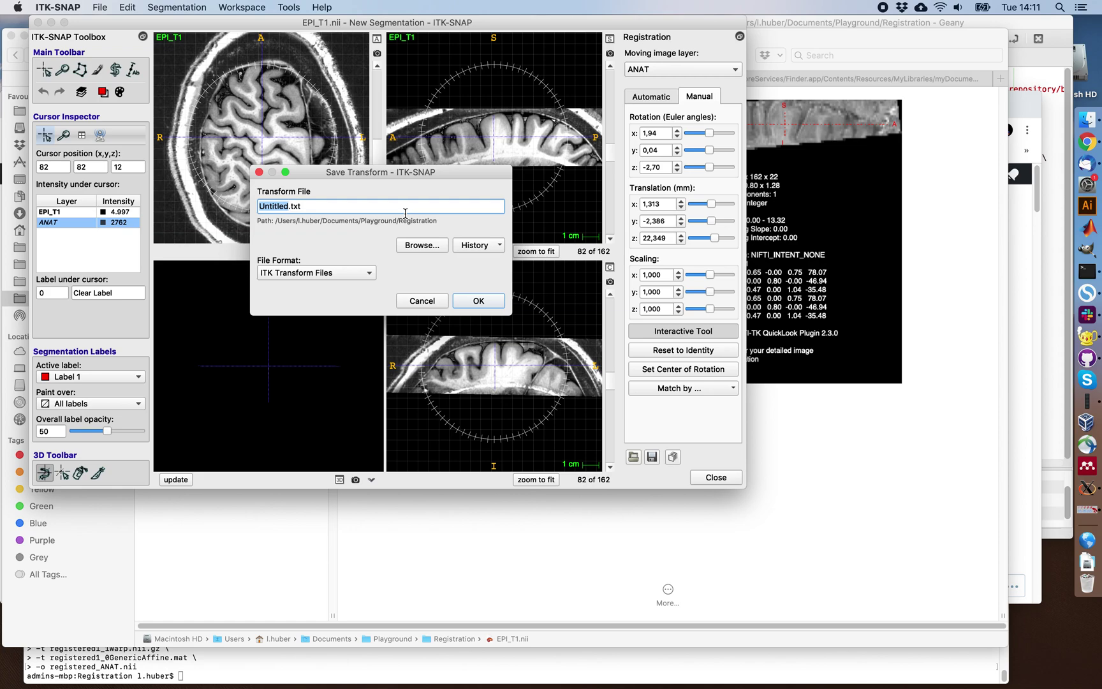
text(initial_matrix)
click(479, 299)
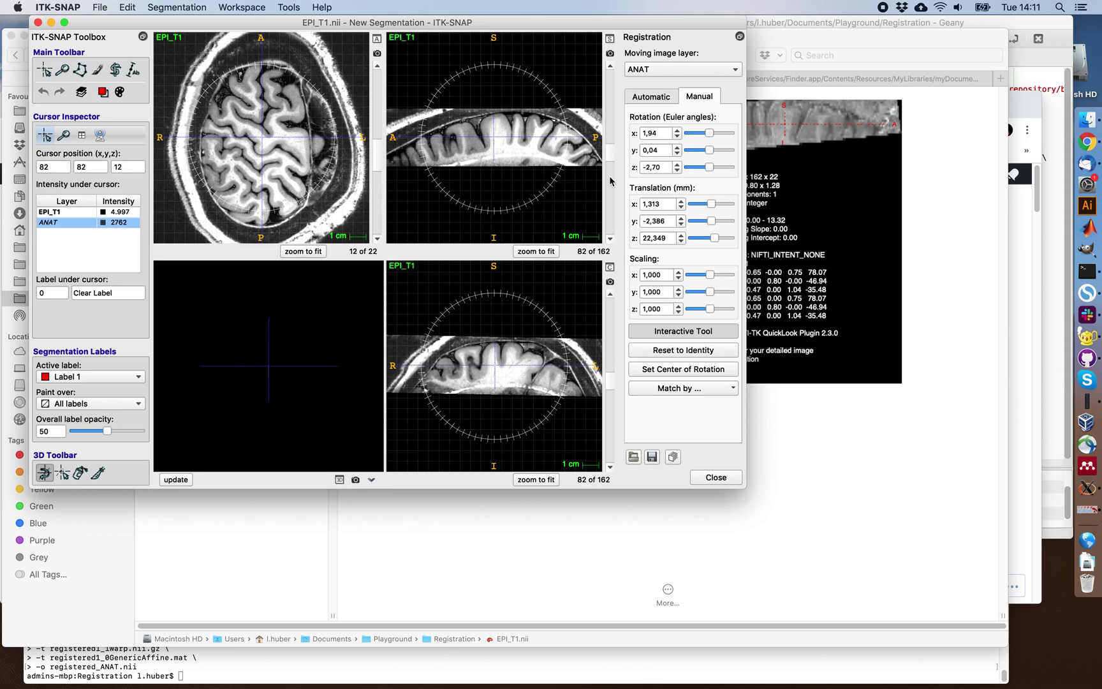
click(651, 97)
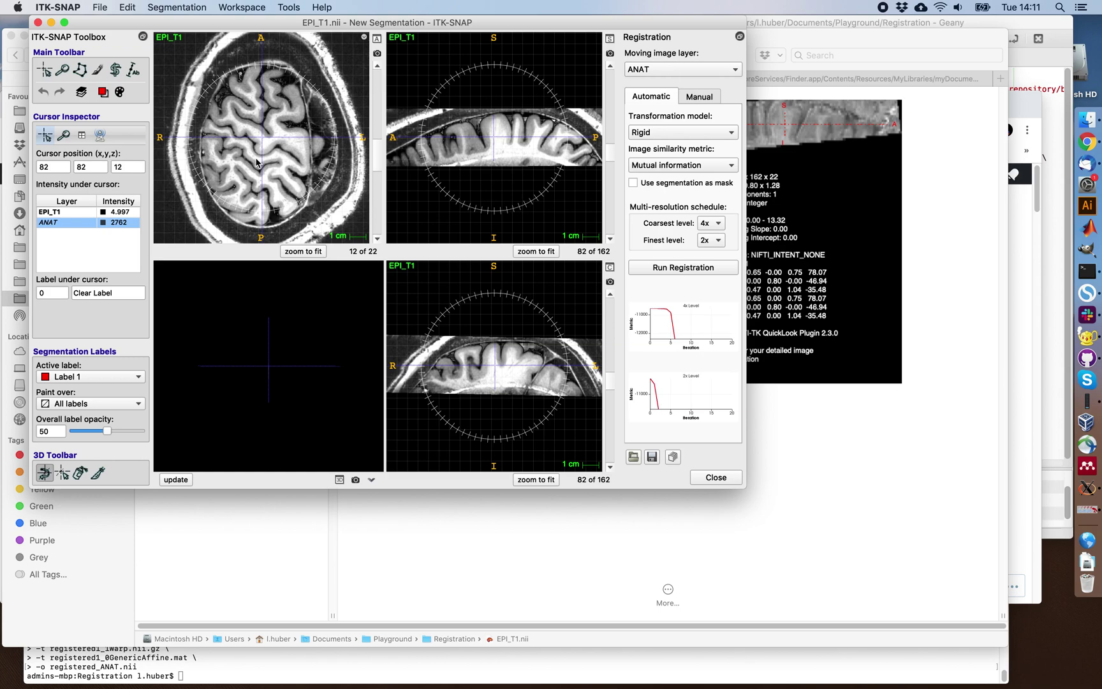
Close ITK-SNAP, reopen EPI_T1.nii alone from Finder, and switch to label painting.
click(38, 23)
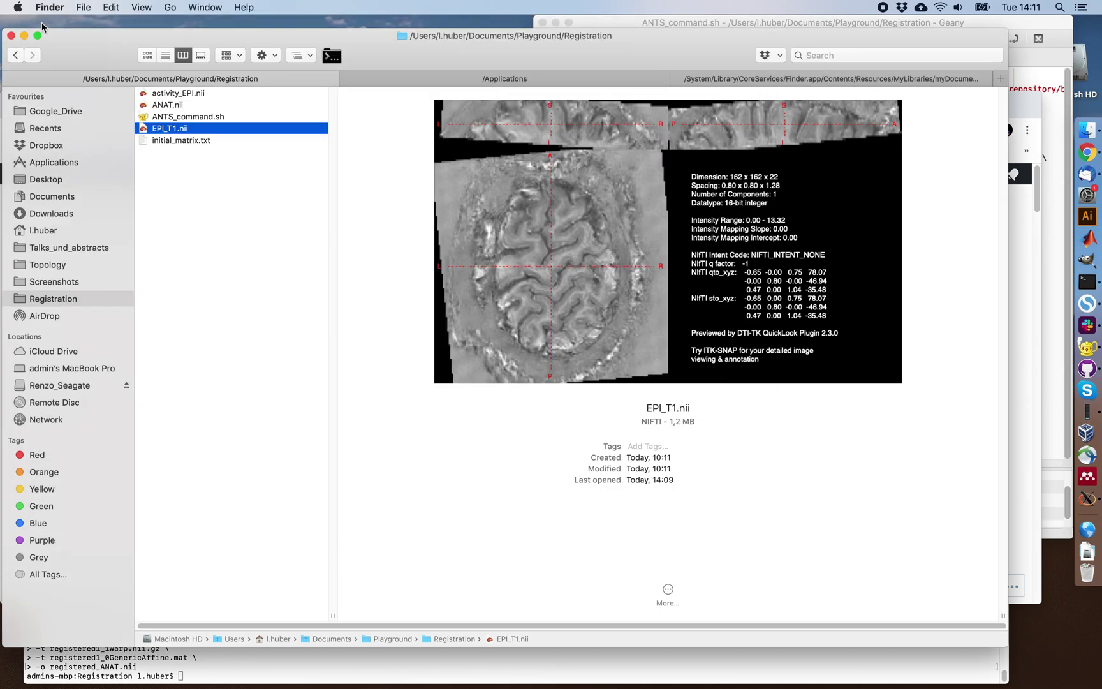
right_click(176, 129)
mouse_move(212, 150)
click(424, 185)
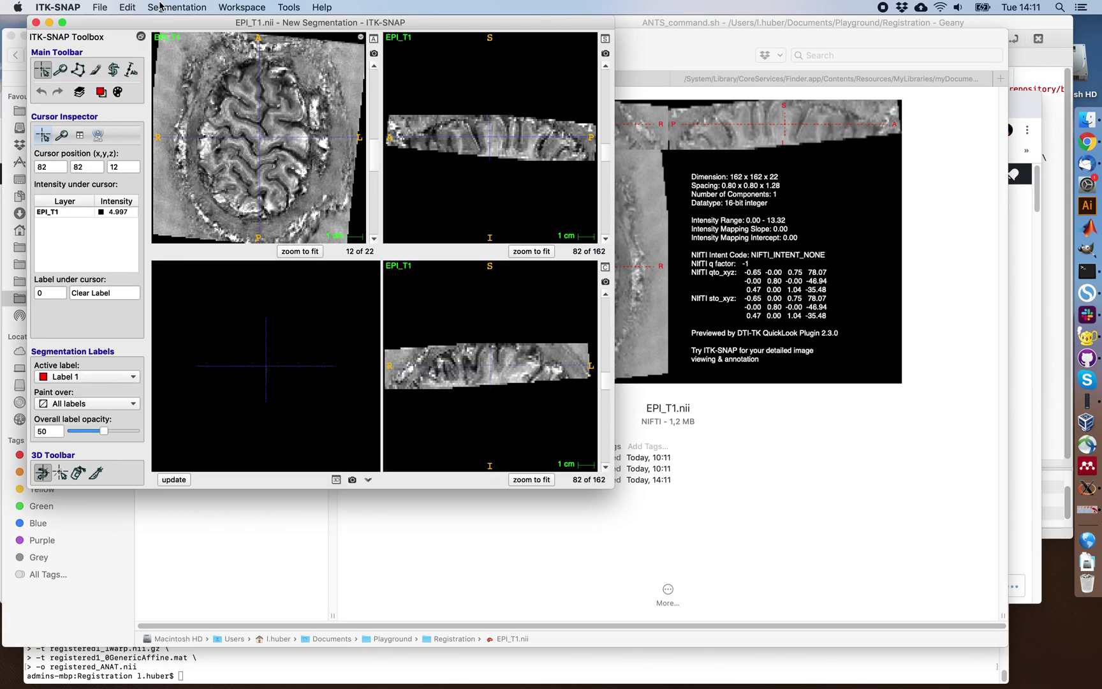
click(95, 70)
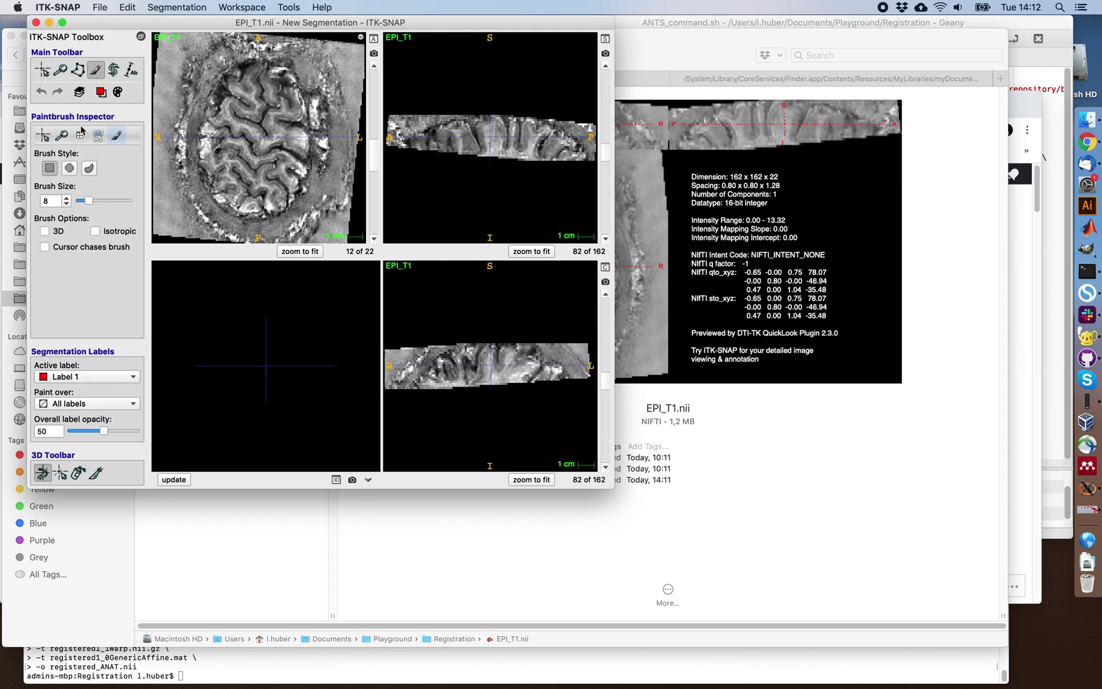
Paint a round, 3D, size-30 brush ROI over the brain centre in the axial view.
click(69, 168)
click(53, 229)
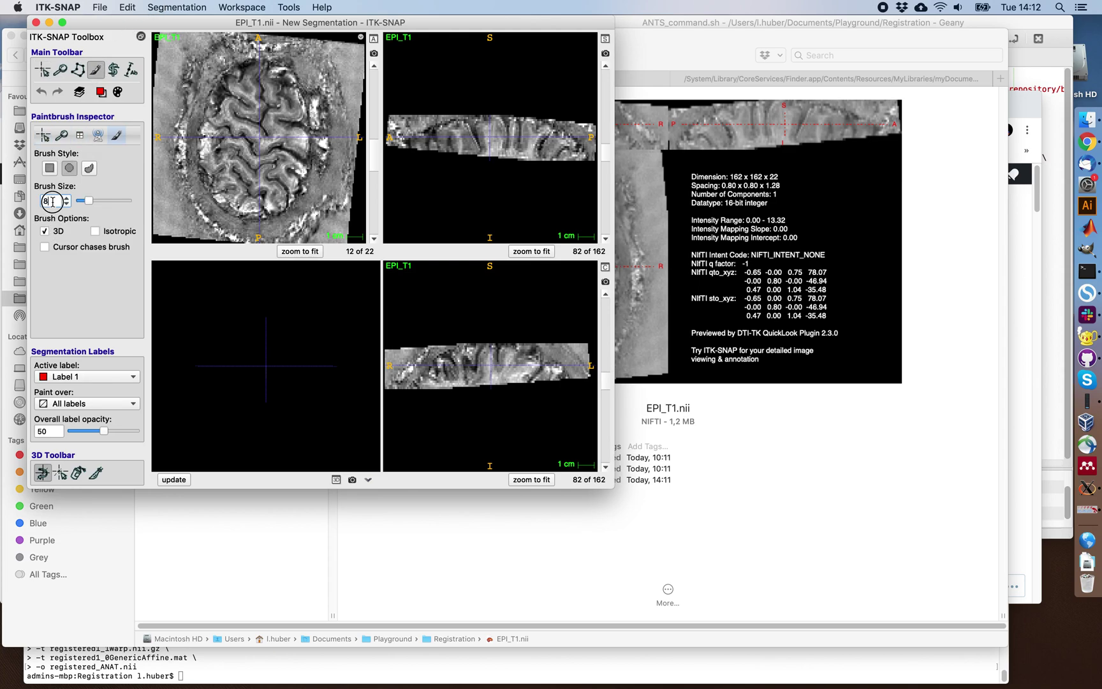
double_click(51, 201)
text(30)
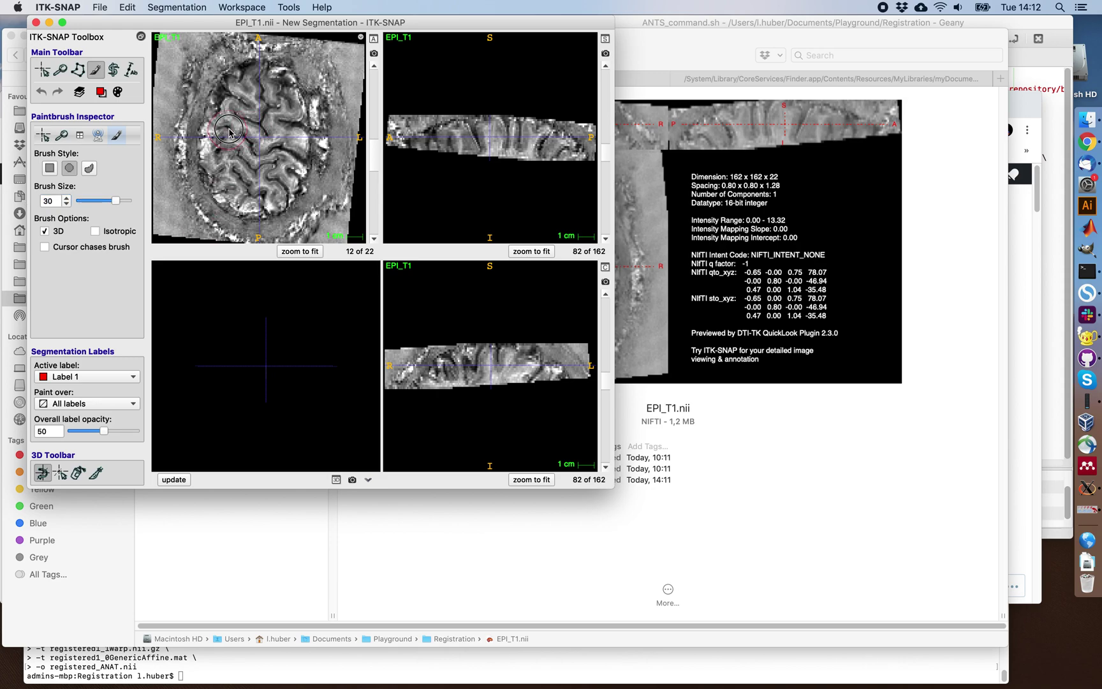
mouse_move(229, 130)
mouse_down()
mouse_move(280, 160)
mouse_move(255, 130)
mouse_move(235, 123)
mouse_move(228, 142)
mouse_move(276, 147)
mouse_up()
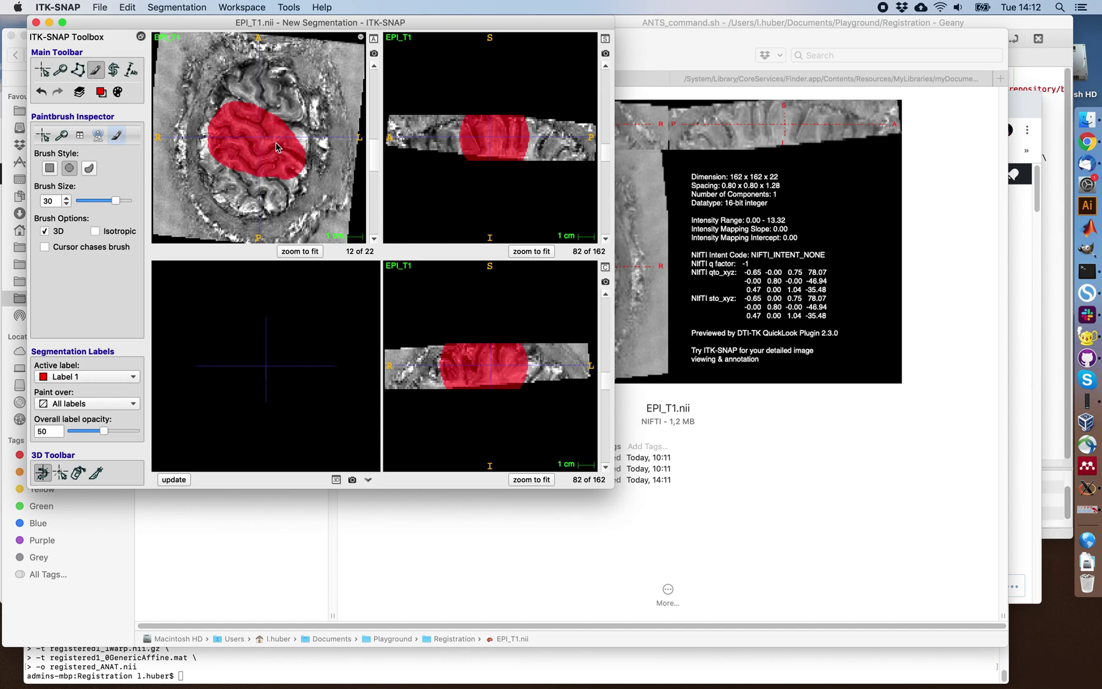
Save the painted segmentation image as mask.nii.
click(186, 8)
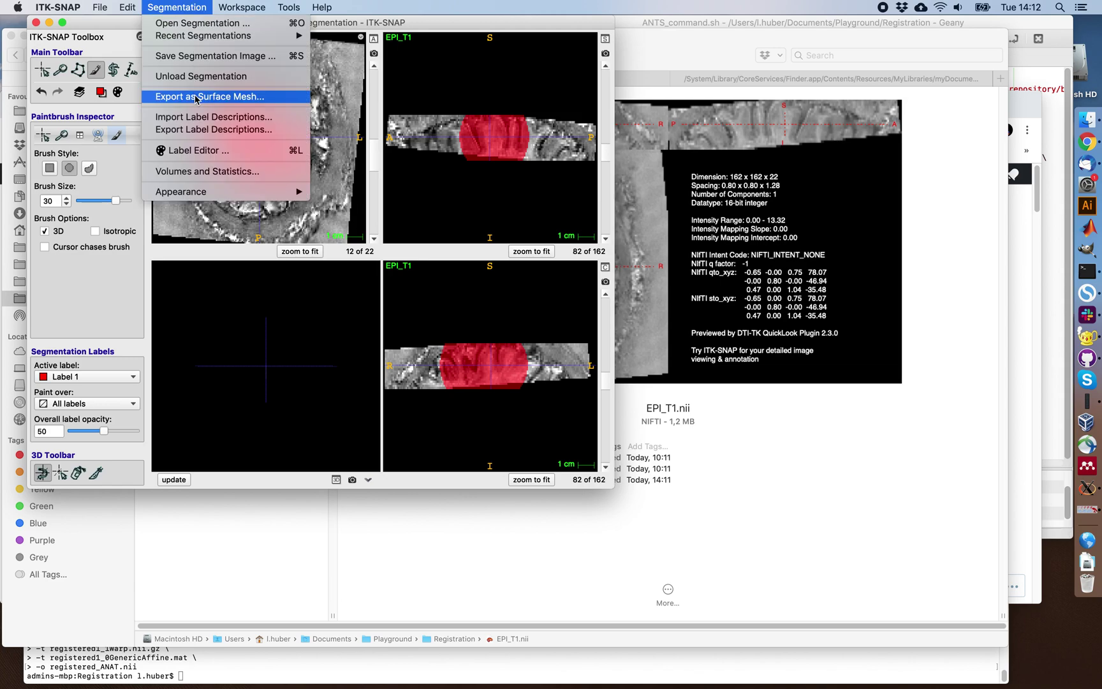
click(195, 58)
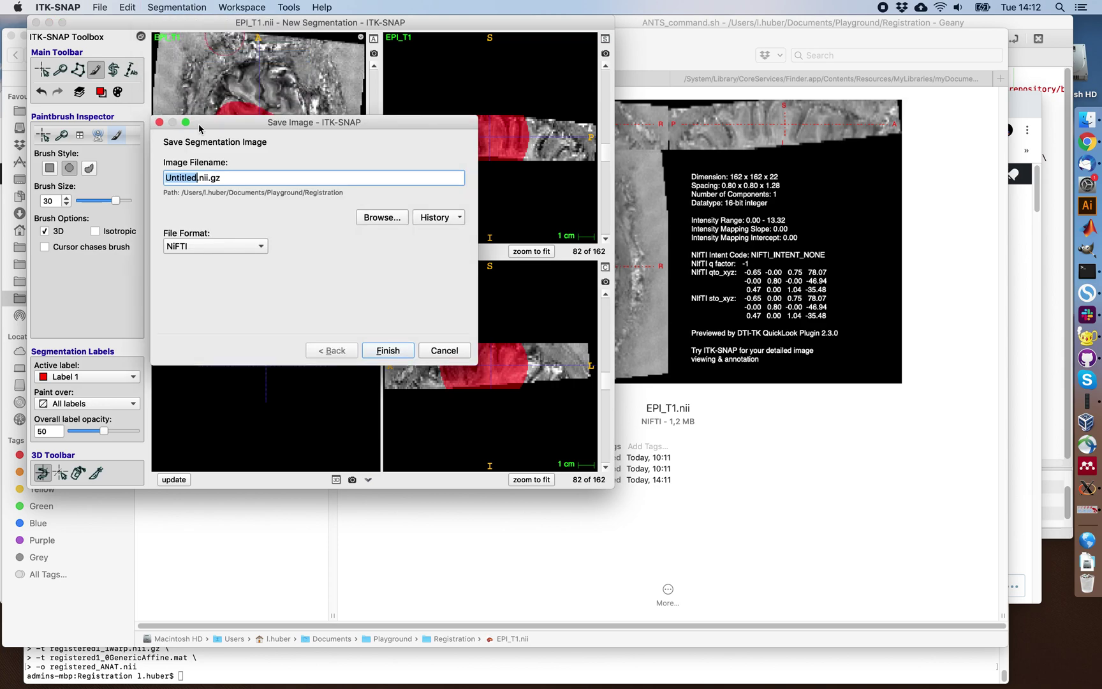
key(super+a)
text(m)
click(392, 352)
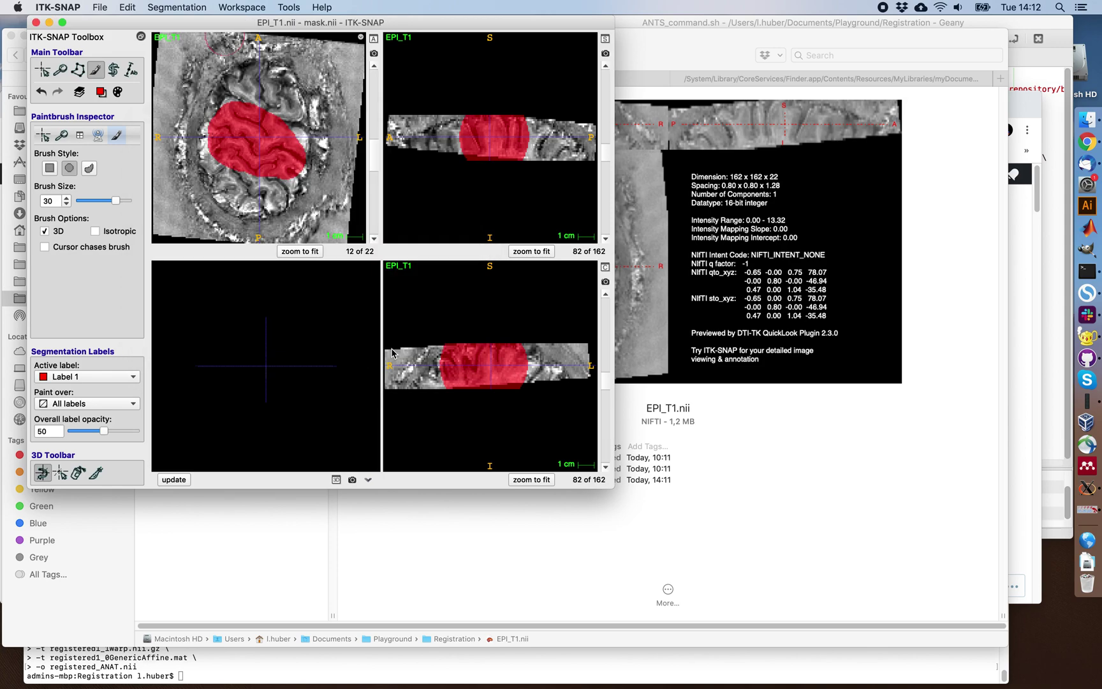
Close ITK-SNAP, preview initial_matrix.txt and mask.nii in Finder, and bring up the Geany script.
click(37, 22)
key(Down)
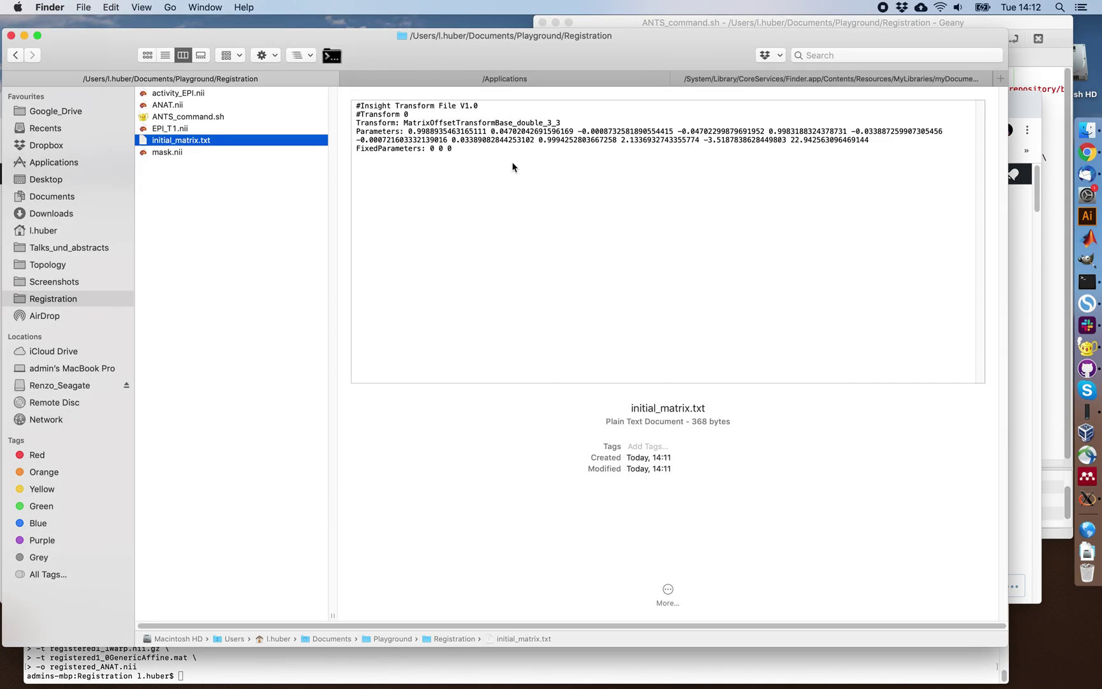
click(172, 154)
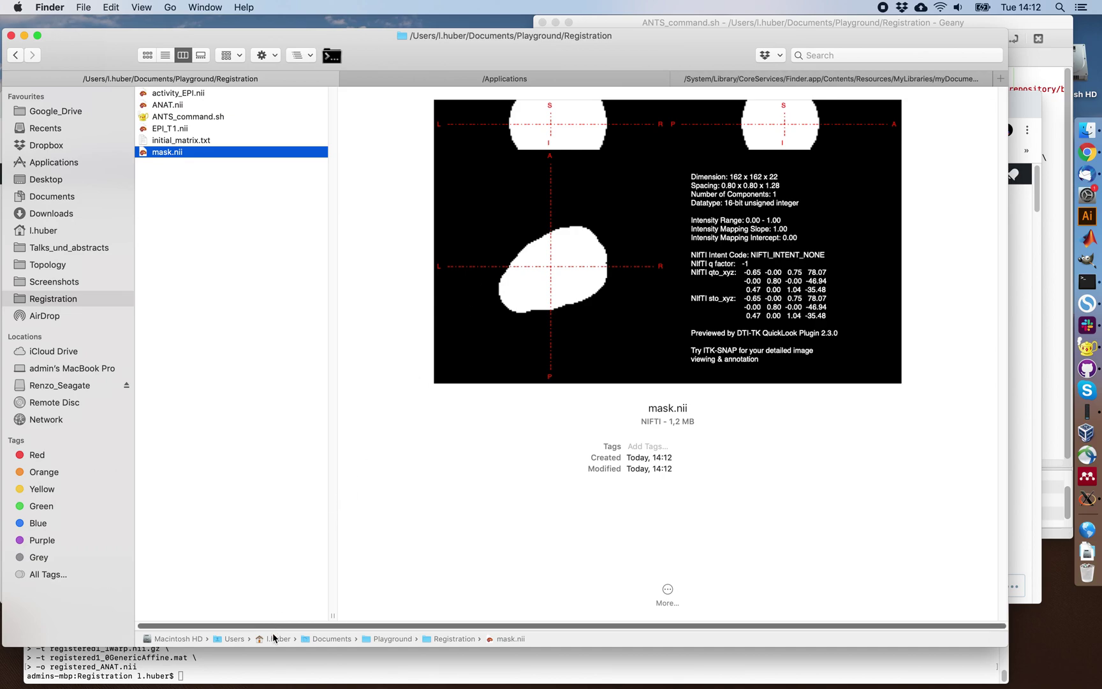
drag(271, 646, 271, 573)
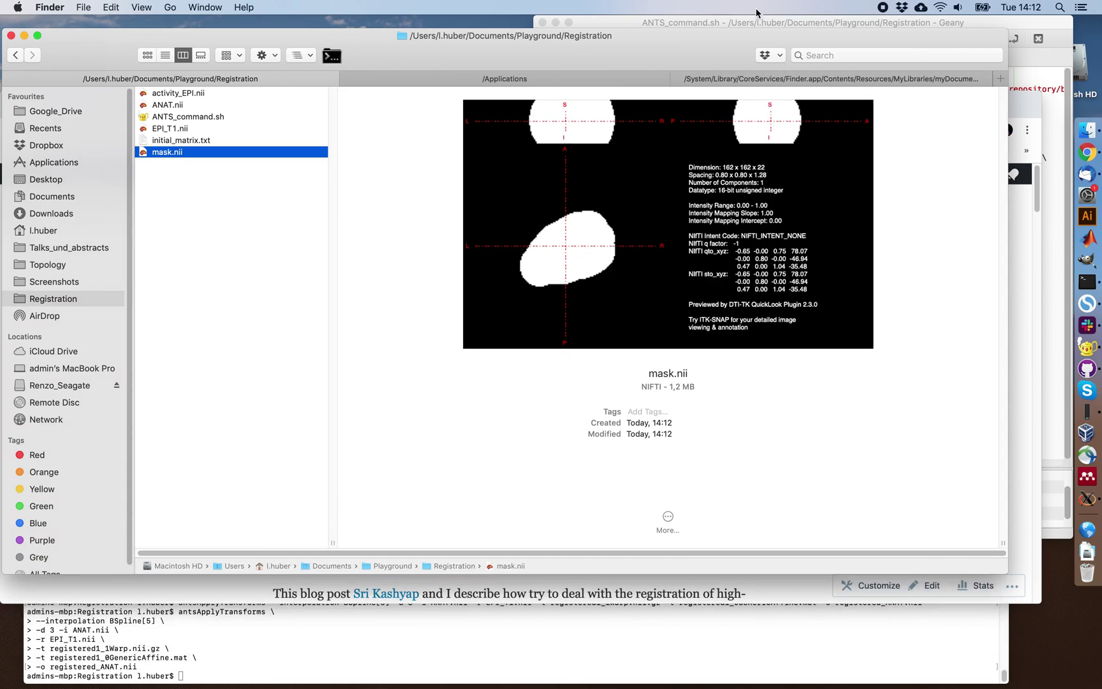
click(747, 25)
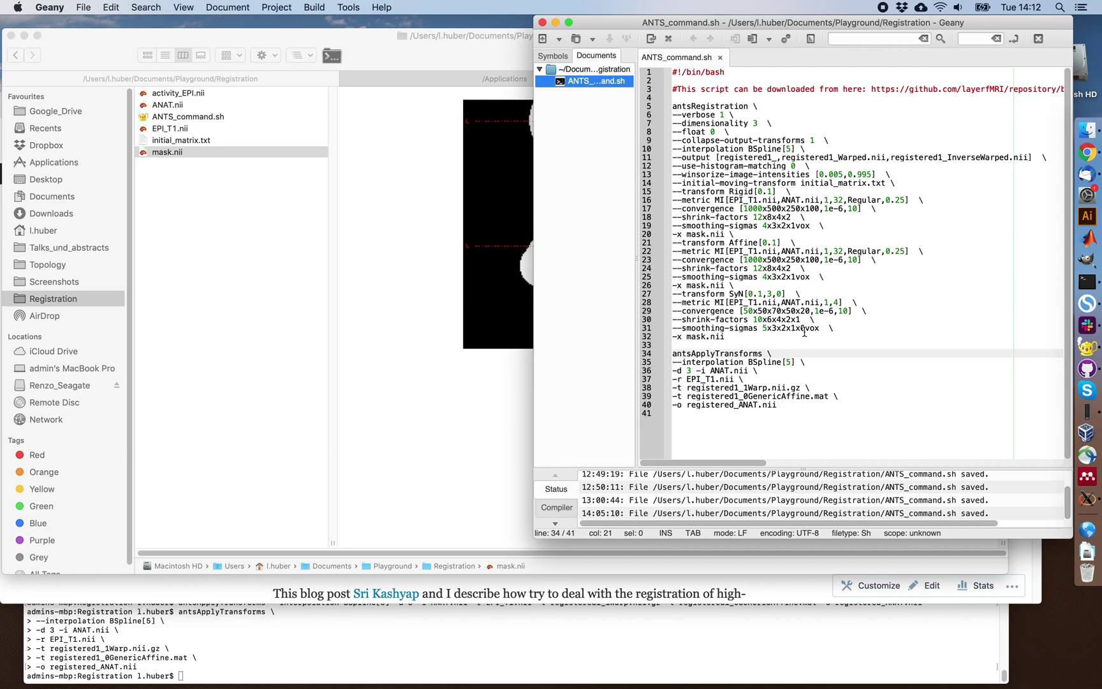
Select the antsRegistration command (lines 5–32) in ANTS_command.sh and bring Terminal forward.
drag(766, 339, 644, 110)
key(super+c)
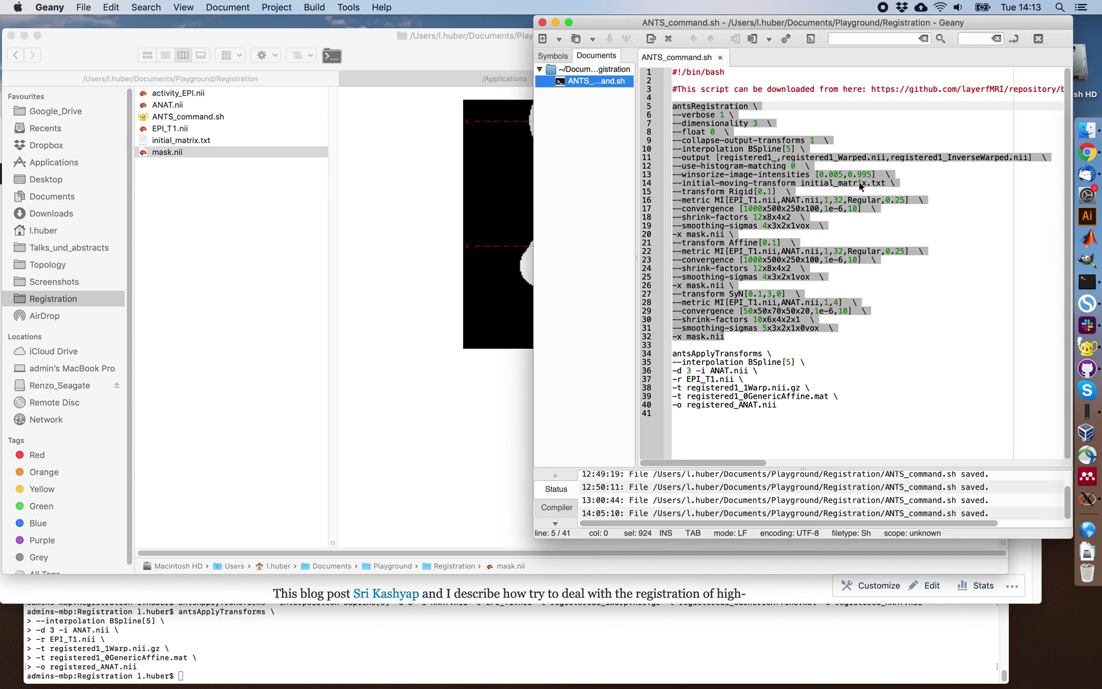
click(335, 633)
Run the pasted antsRegistration command, then highlight its Rigid, Affine and SyN stages in Geany.
key(super+v)
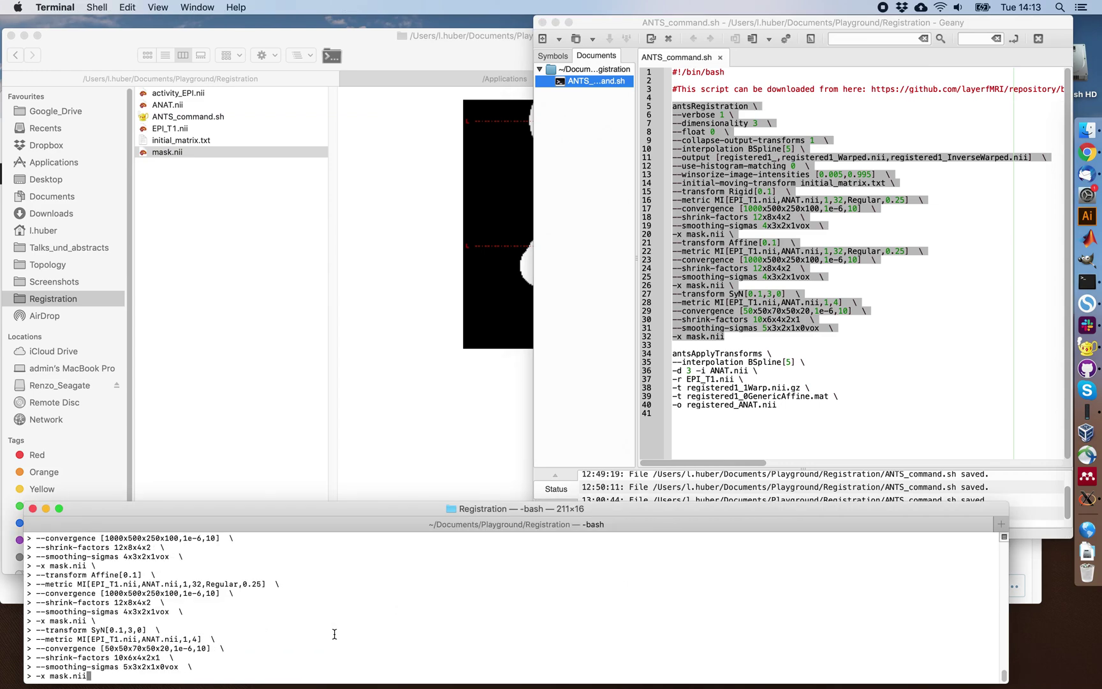
key(Return)
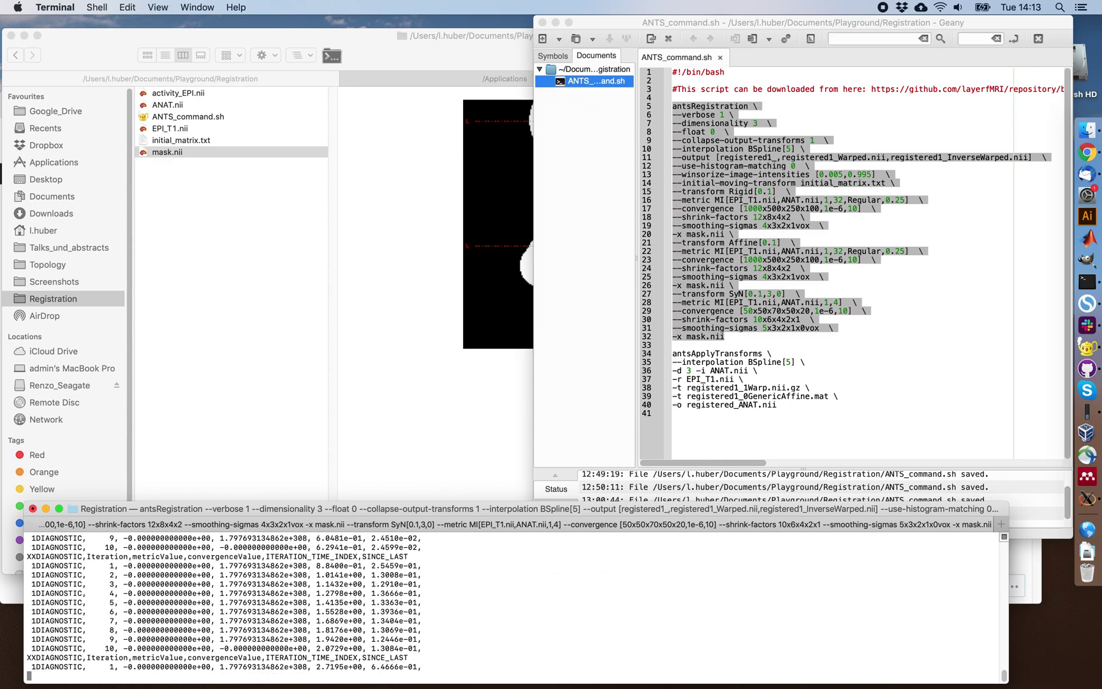
click(697, 215)
click(724, 174)
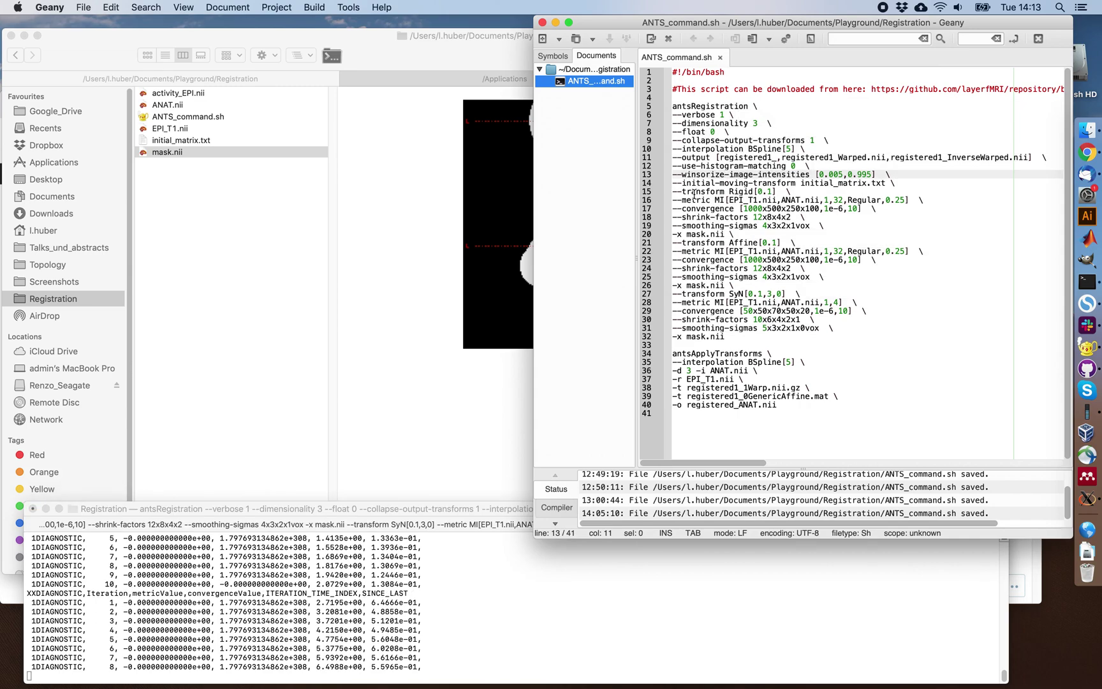
drag(729, 191, 757, 191)
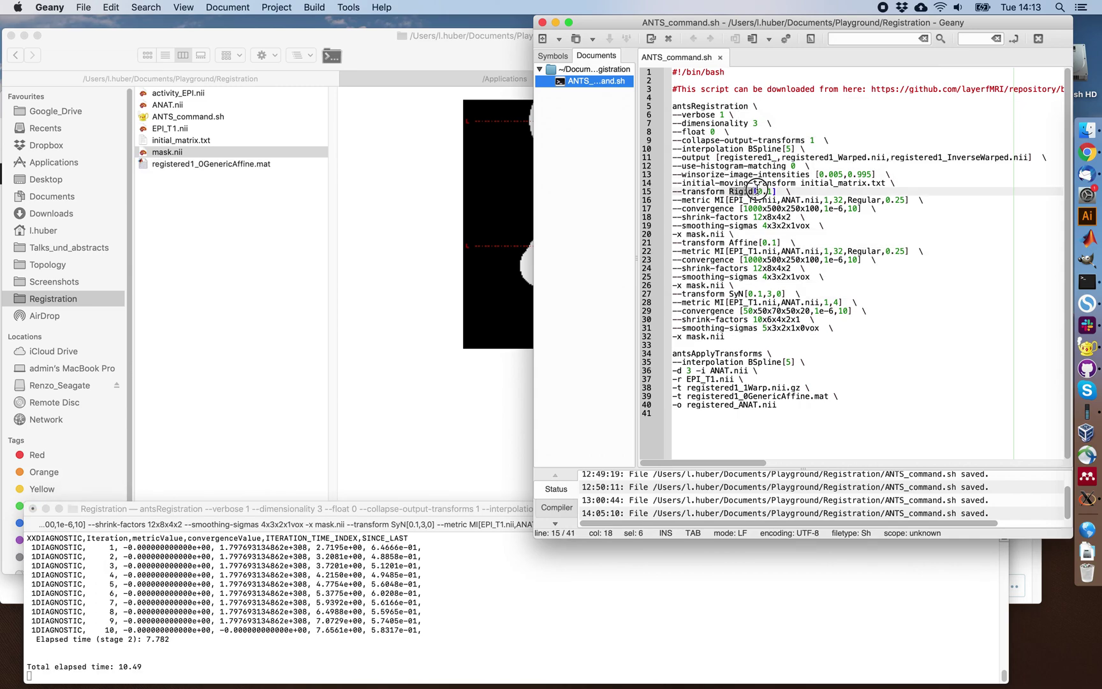
drag(726, 243, 762, 242)
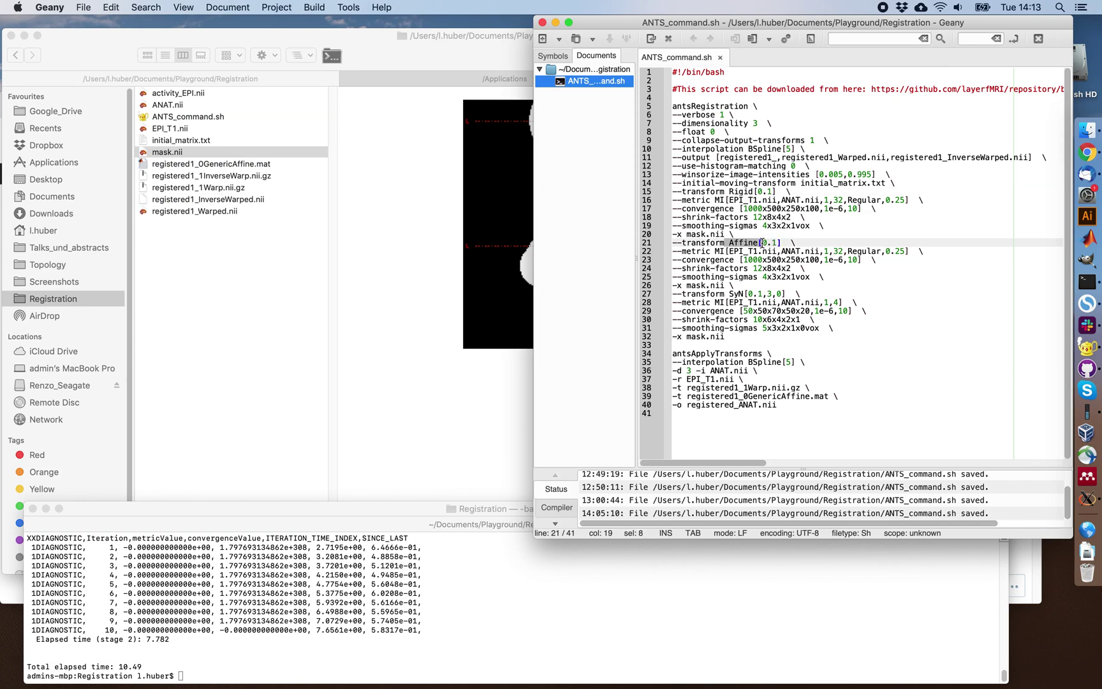
drag(729, 294, 742, 295)
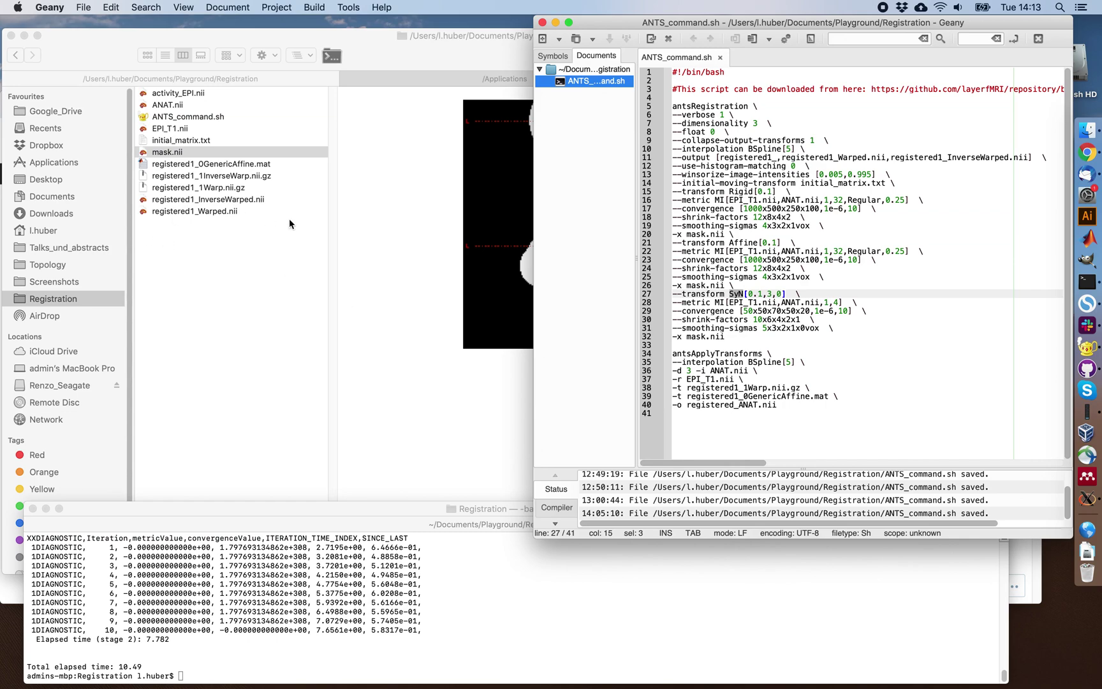
Preview registered1_Warped.nii and EPI_T1.nii in Finder, then open both together in ITK-SNAP.
click(236, 259)
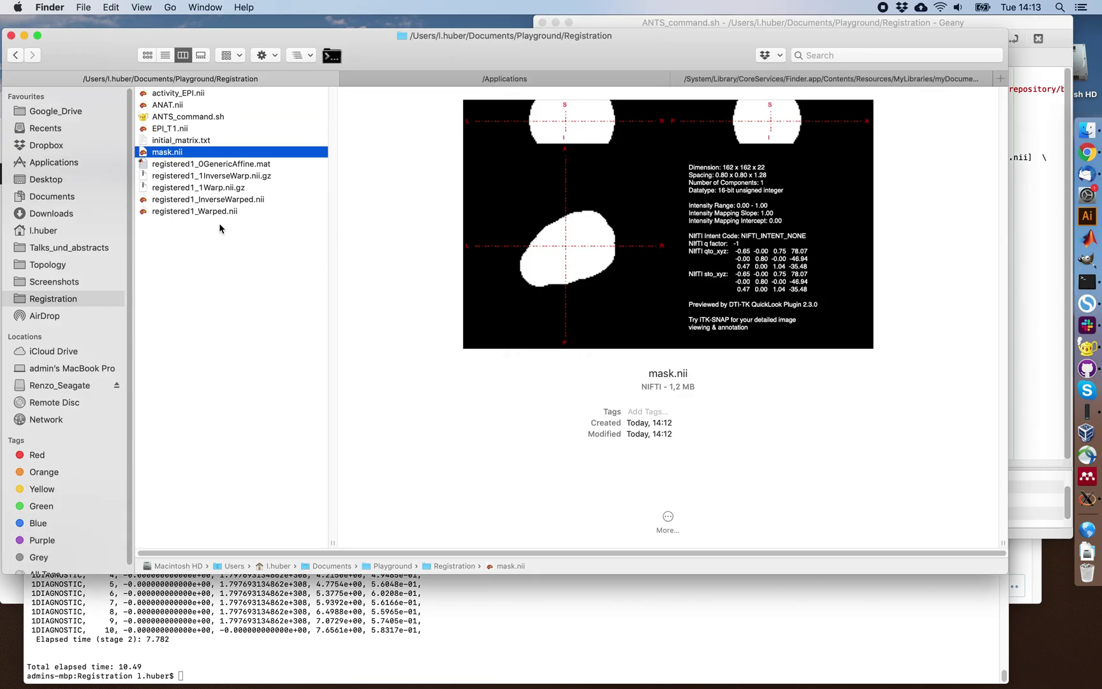
click(209, 211)
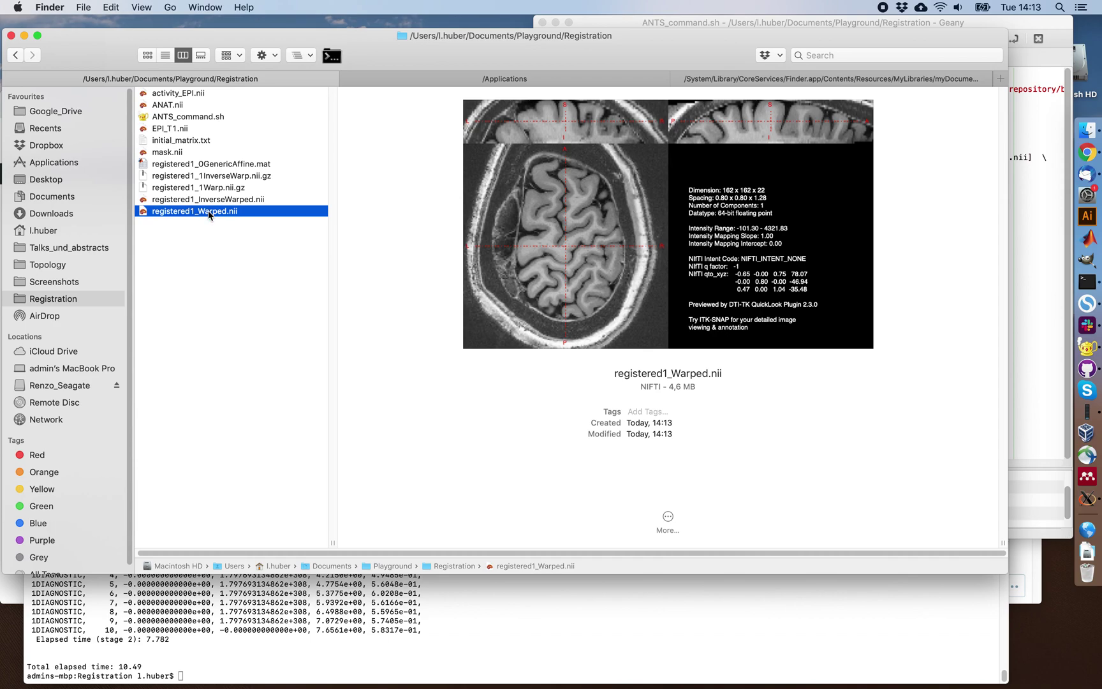
click(171, 129)
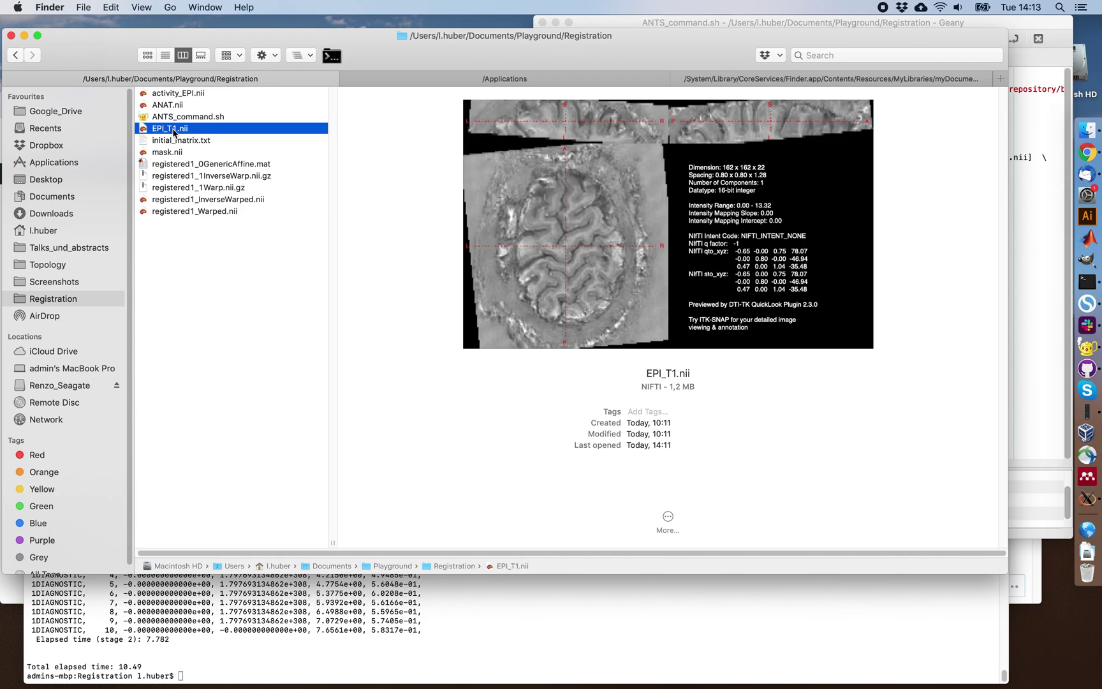
super+click(190, 211)
right_click(191, 211)
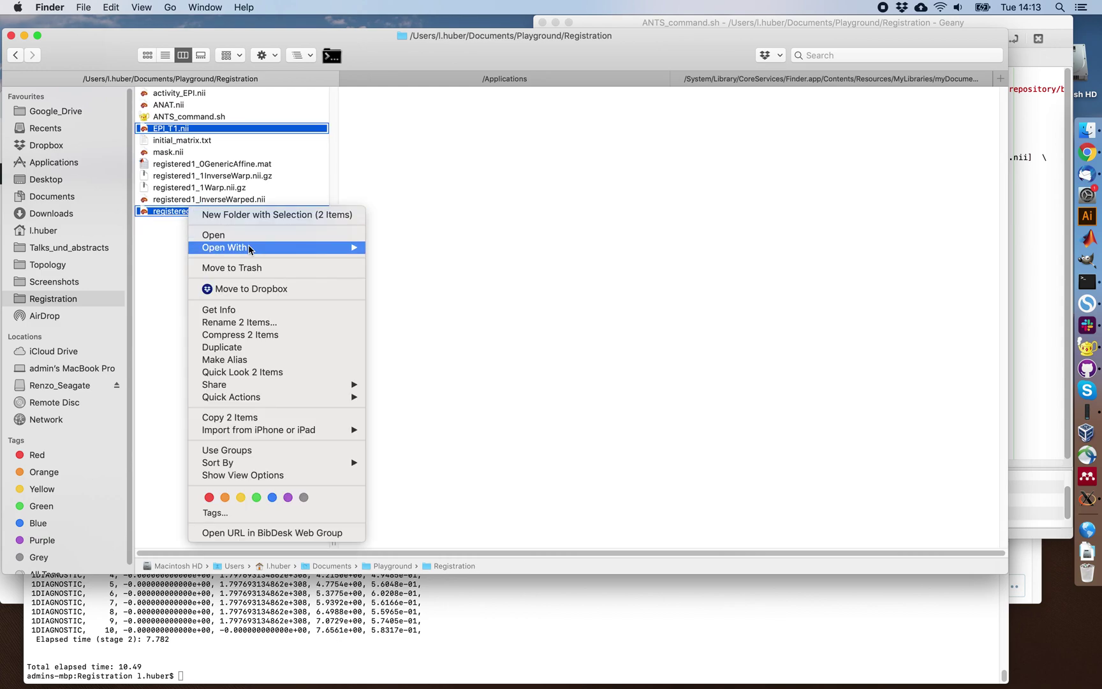
mouse_move(250, 248)
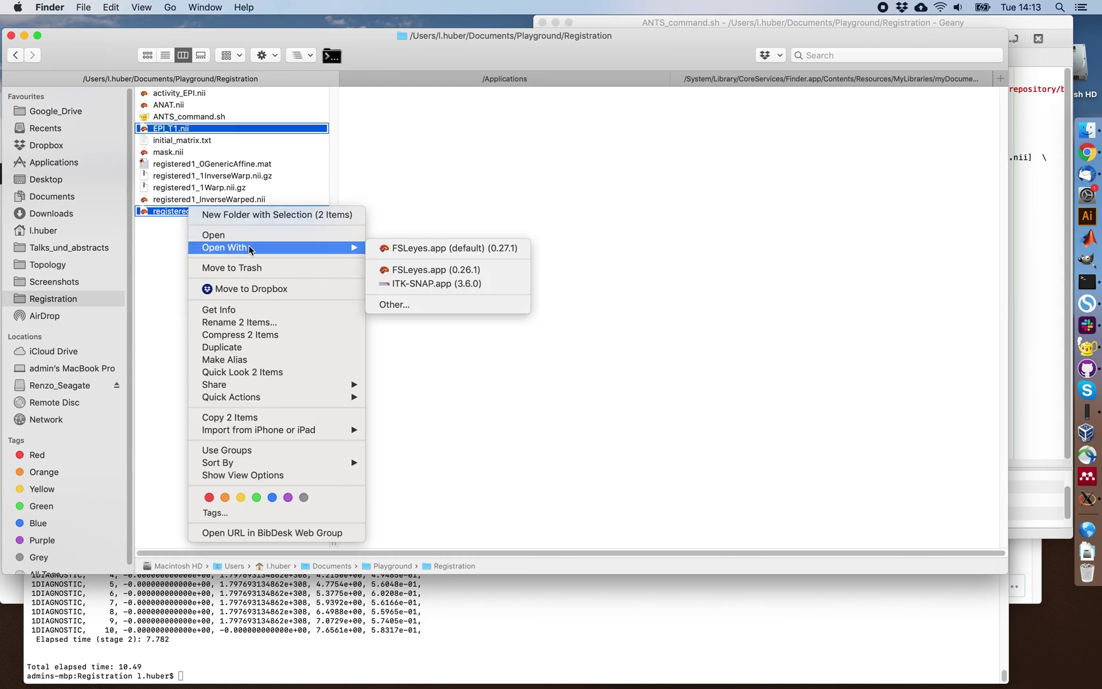
click(438, 282)
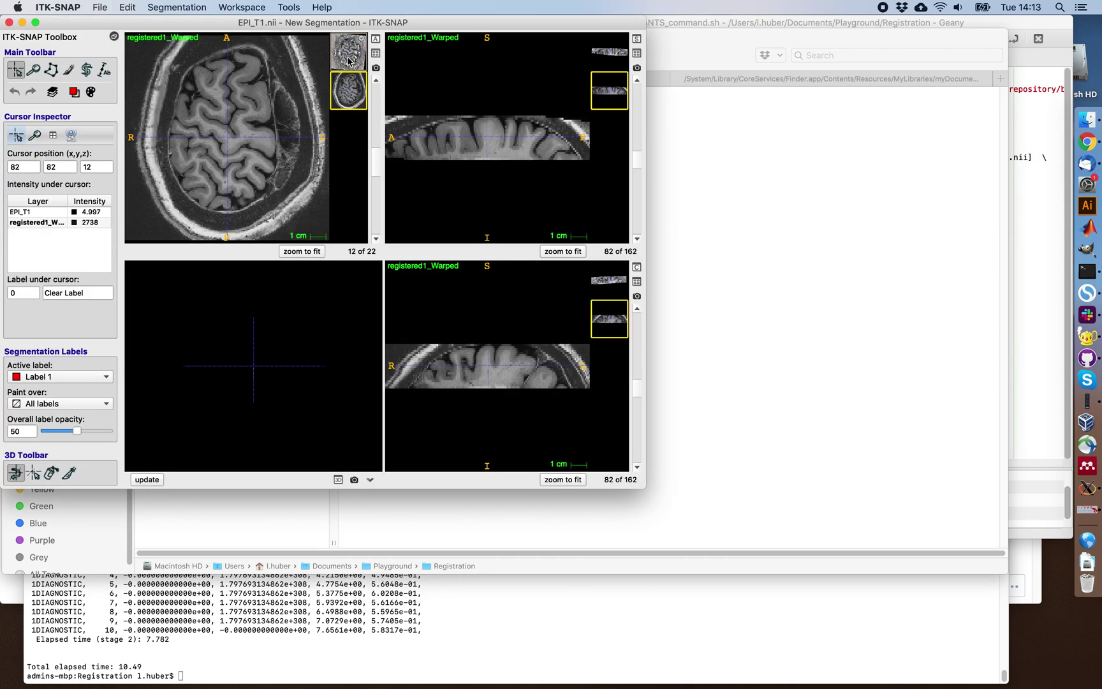
Toggle repeatedly between the EPI_T1 and registered1_Warped layers to check their alignment.
click(349, 57)
click(349, 64)
click(349, 63)
click(350, 96)
click(346, 64)
click(347, 89)
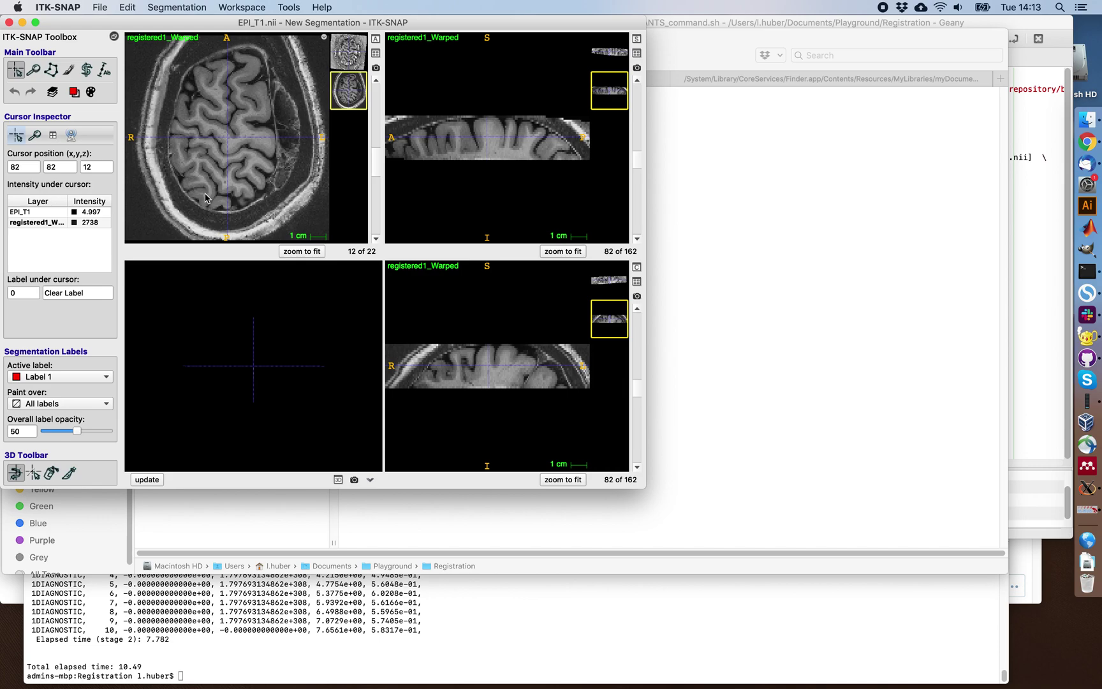
click(342, 60)
click(340, 91)
click(342, 66)
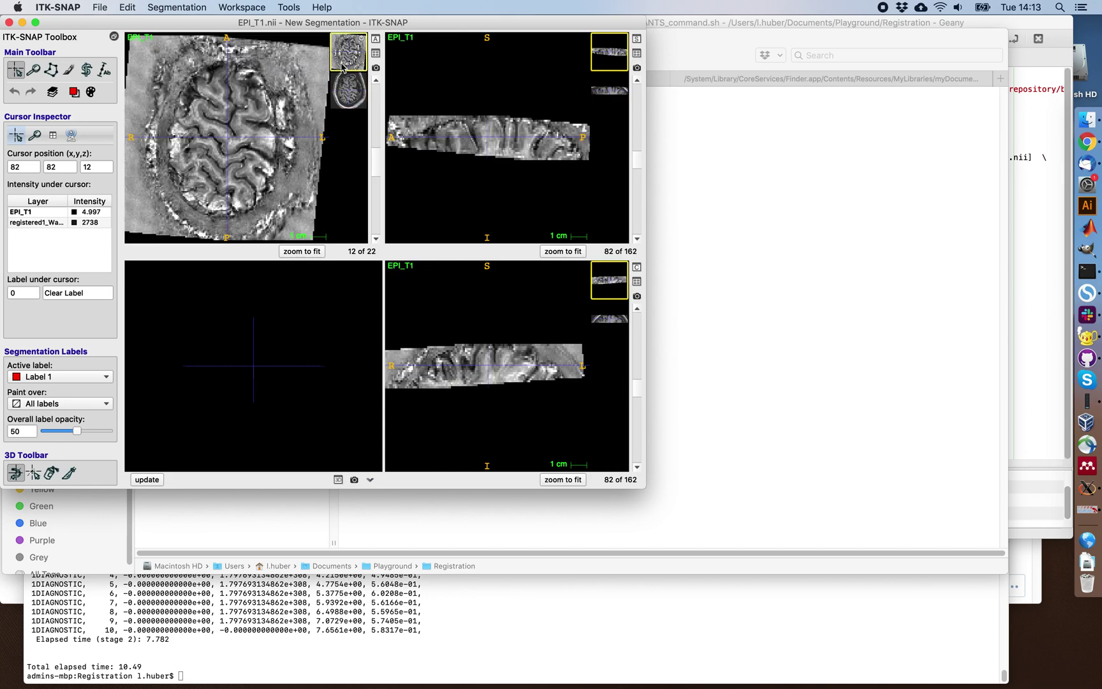
click(343, 93)
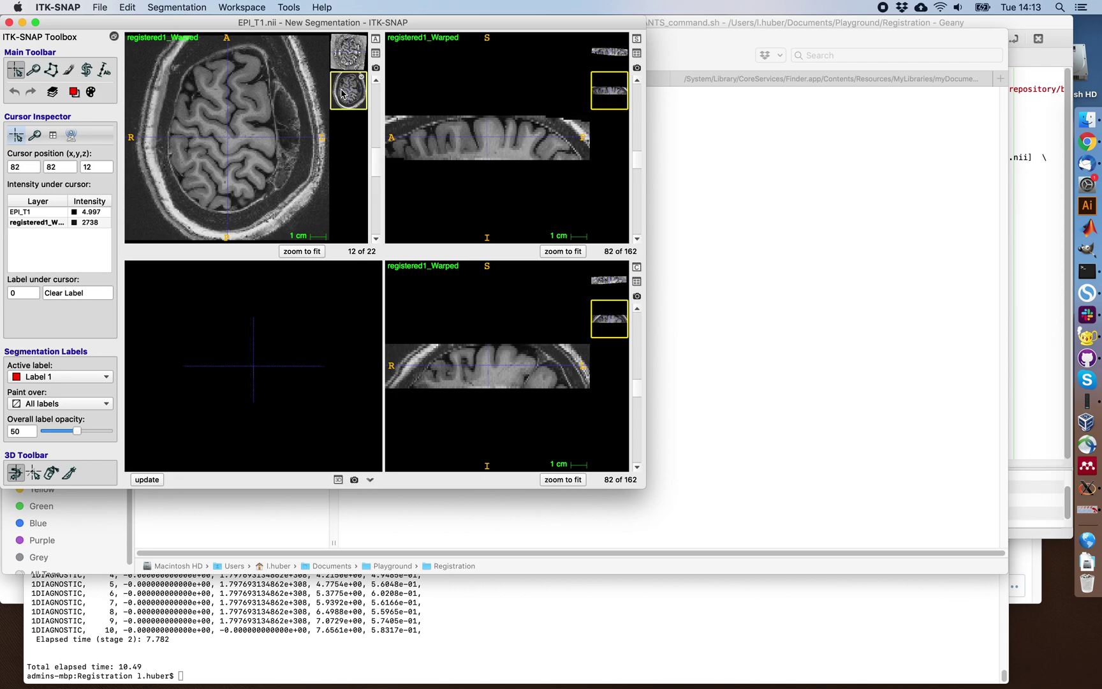
click(348, 57)
Move the crosshair in the axial slice, compare the two layers again, then return to Geany.
drag(217, 136, 226, 150)
click(344, 90)
click(344, 59)
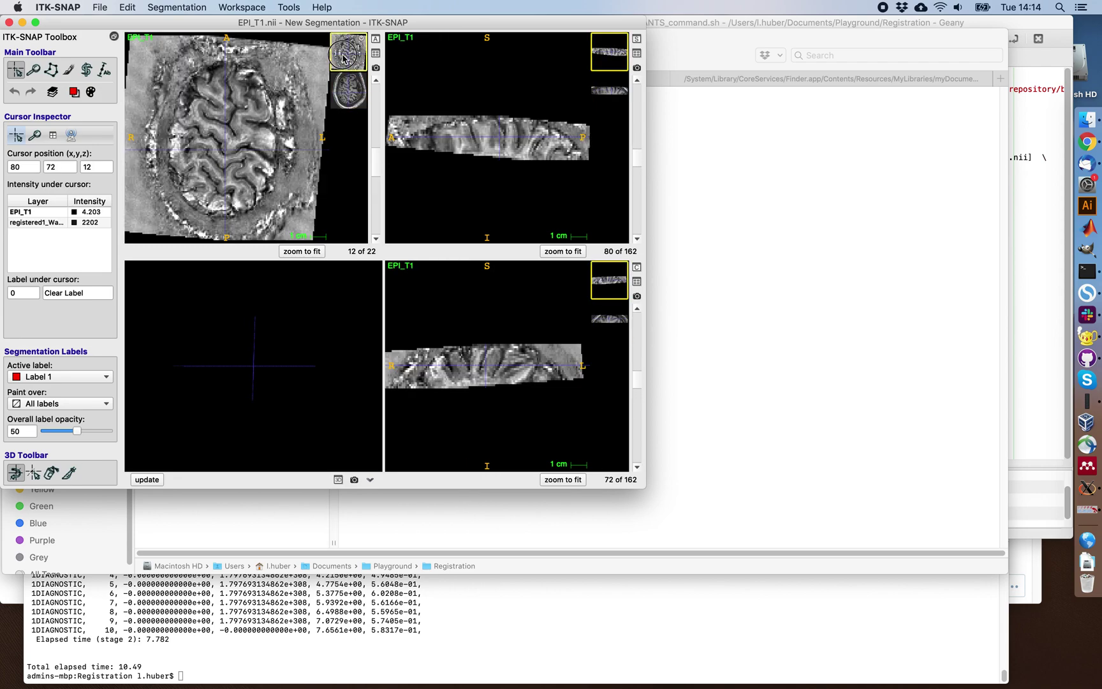
click(345, 91)
click(345, 64)
click(350, 90)
click(349, 53)
click(22, 22)
click(701, 22)
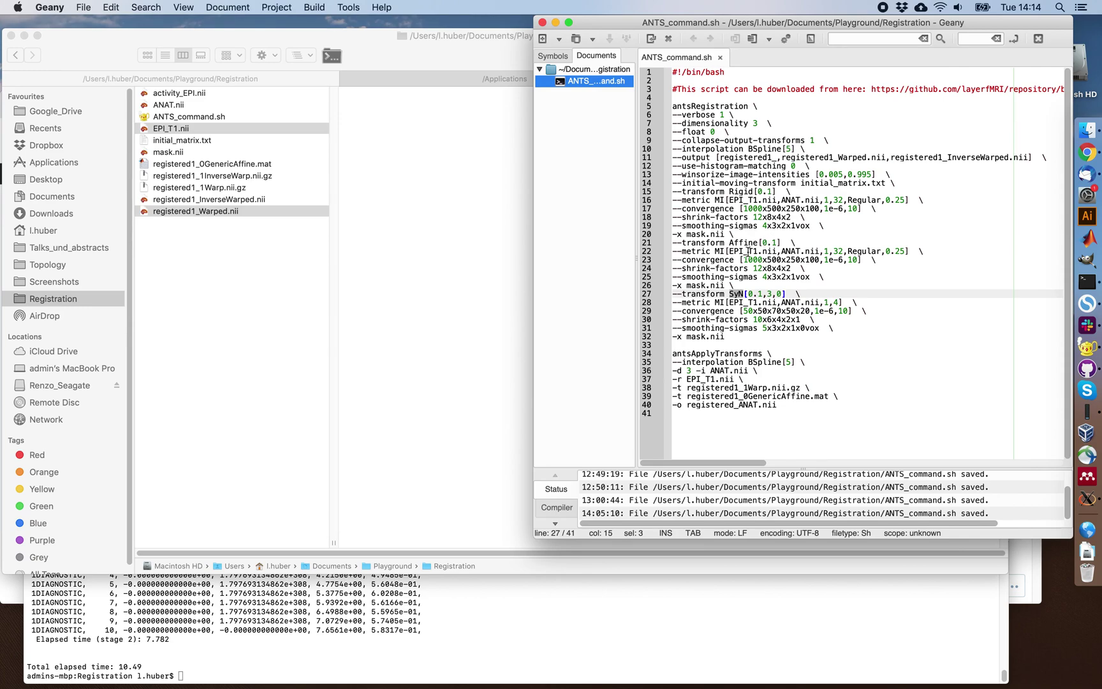
Replace the SyN stage's MI metric on line 28 with CC.
click(724, 305)
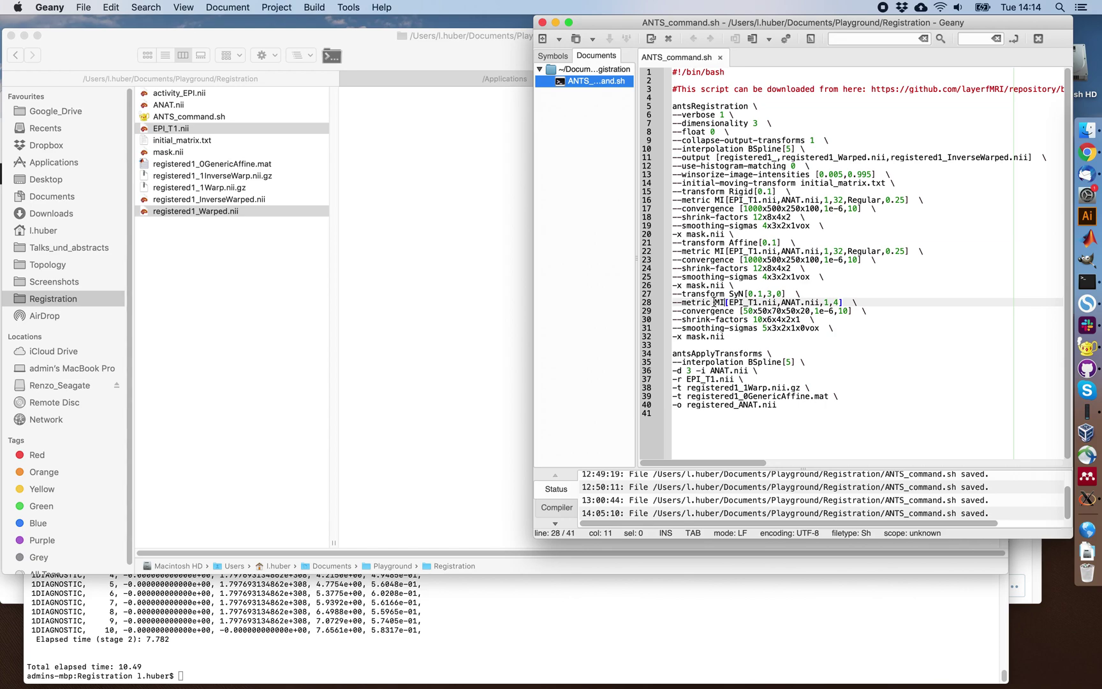
drag(715, 302, 726, 303)
text(CC)
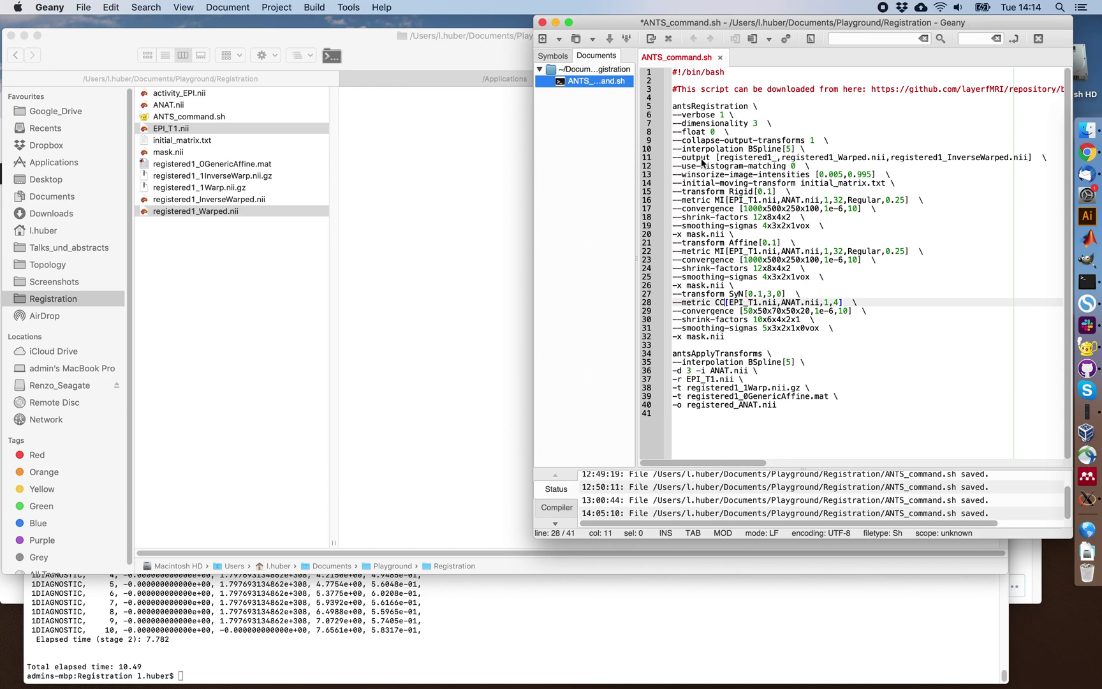
After previewing mask.nii, select the antsApplyTransforms block on lines 34–40.
click(227, 153)
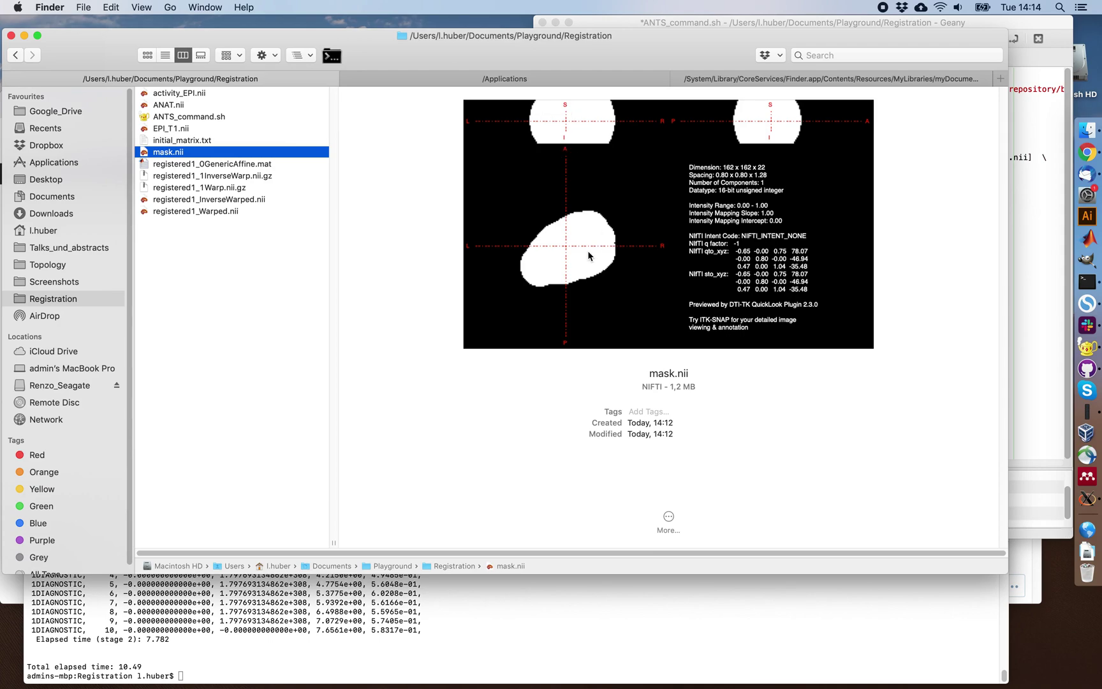
click(838, 26)
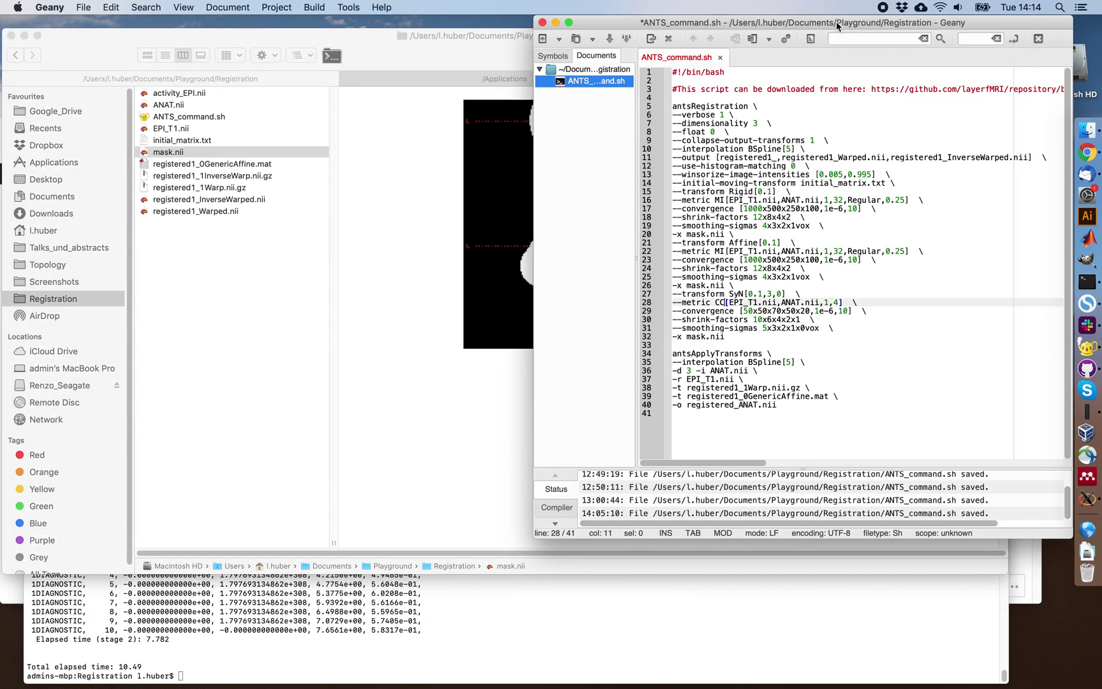
click(768, 404)
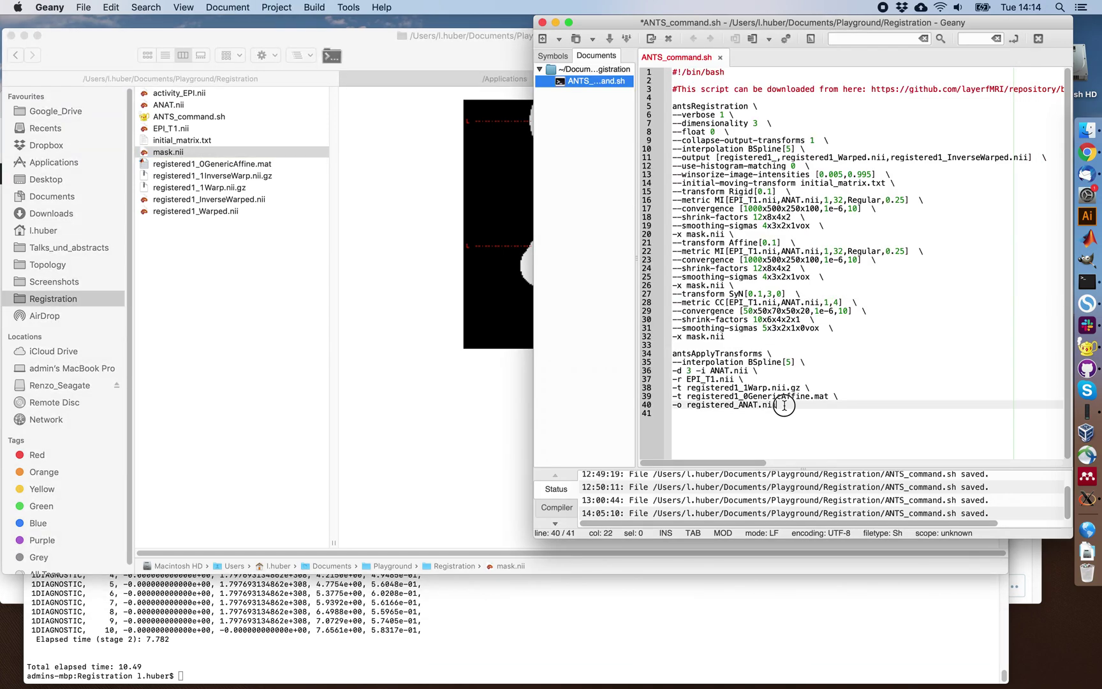
drag(784, 404, 669, 354)
key(super+c)
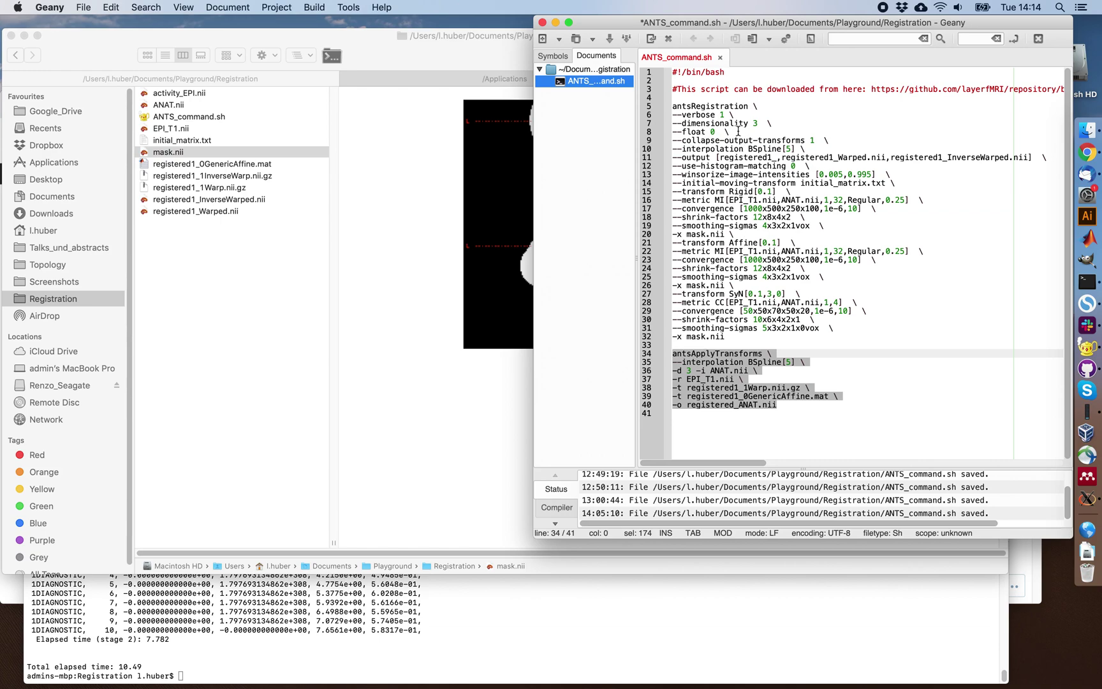
Paste and run the antsApplyTransforms command in Terminal.
click(416, 648)
key(super+v)
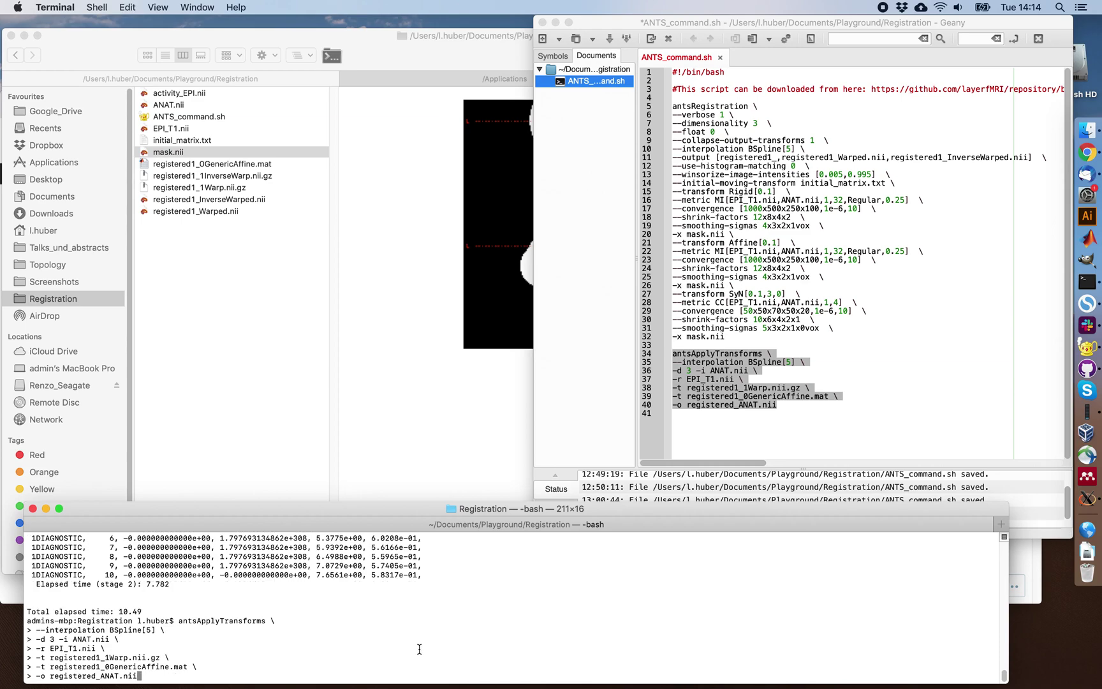
key(Return)
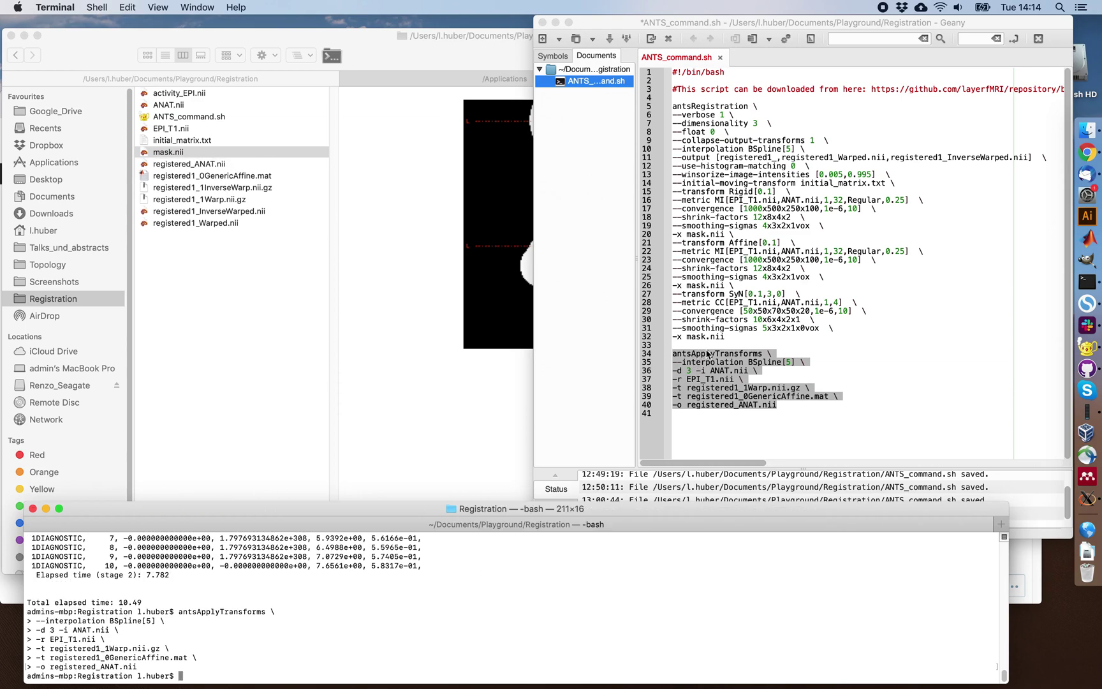
Highlight the affine, warp field and registered1_Warped file names in the Geany script.
click(731, 356)
click(759, 396)
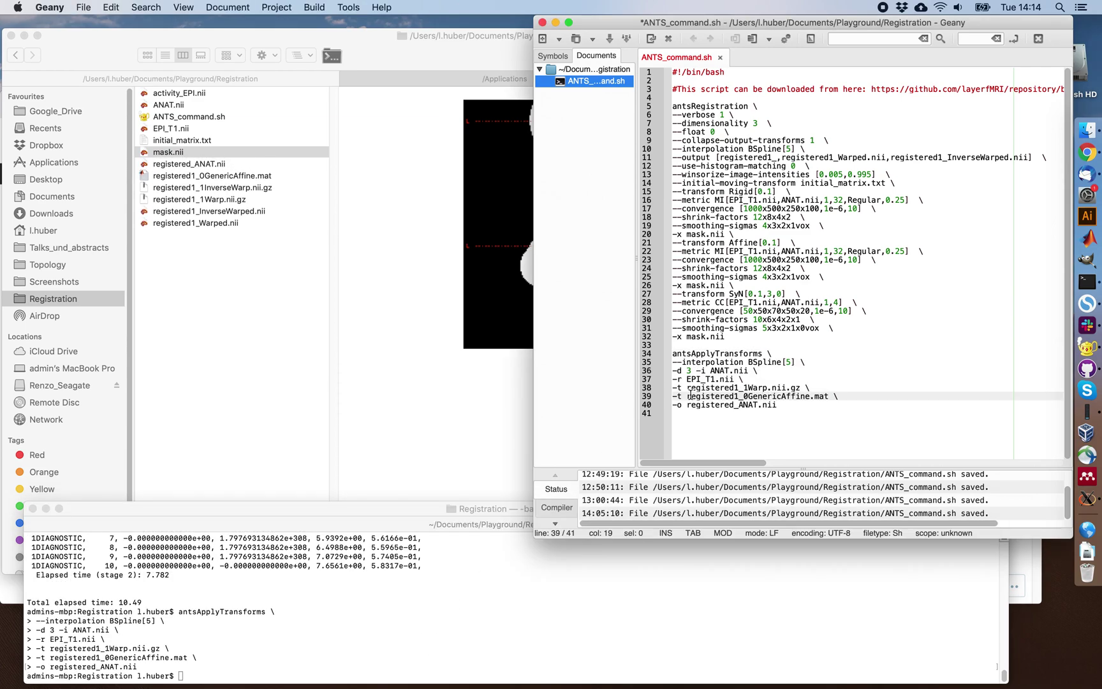
drag(688, 396, 829, 396)
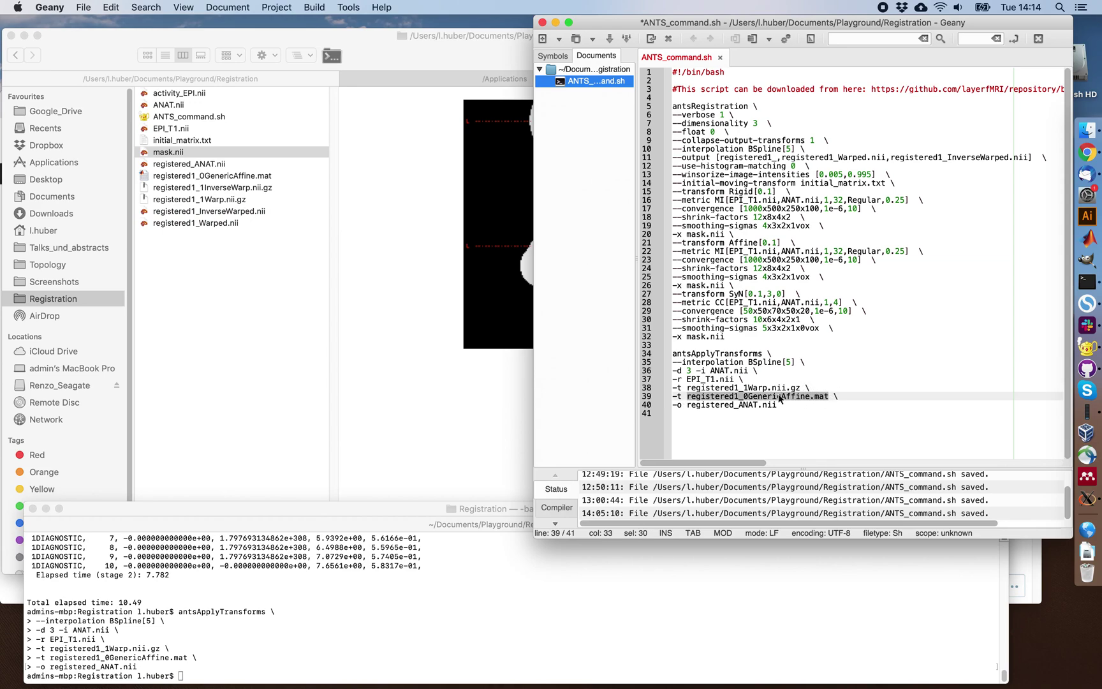
drag(691, 387, 802, 388)
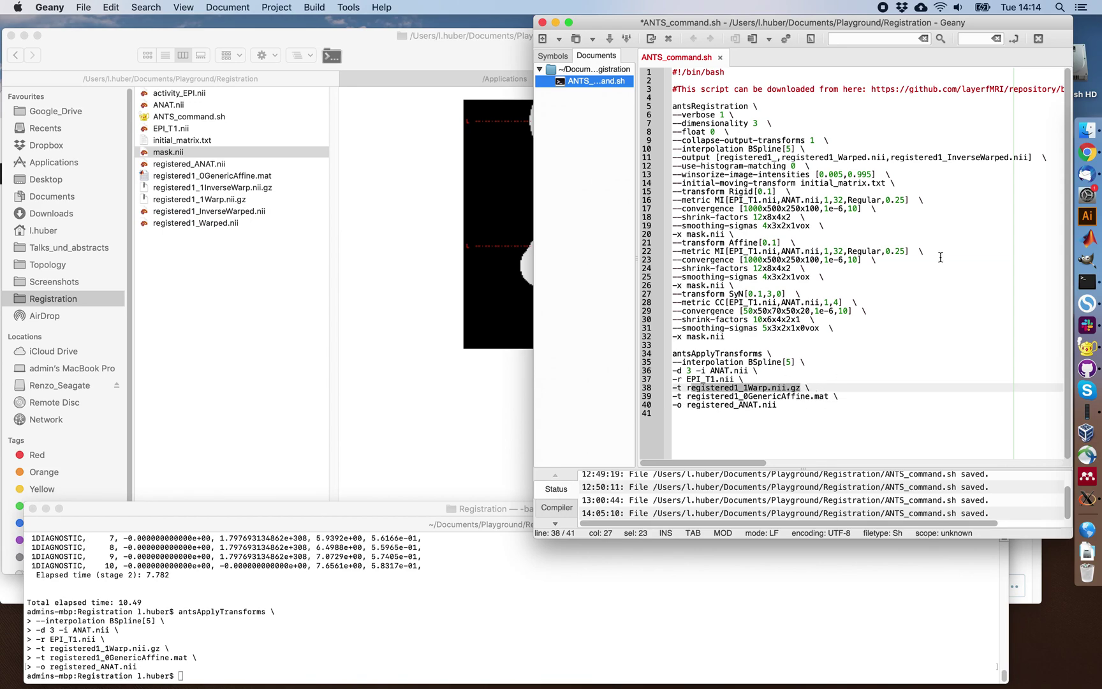
drag(791, 157, 882, 157)
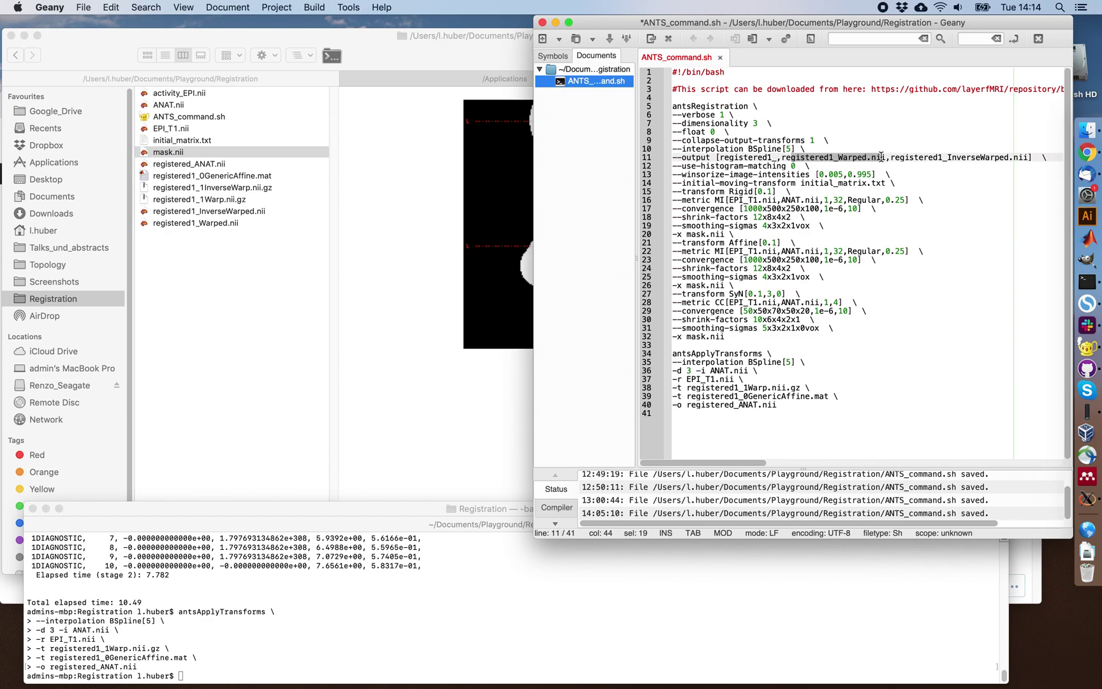